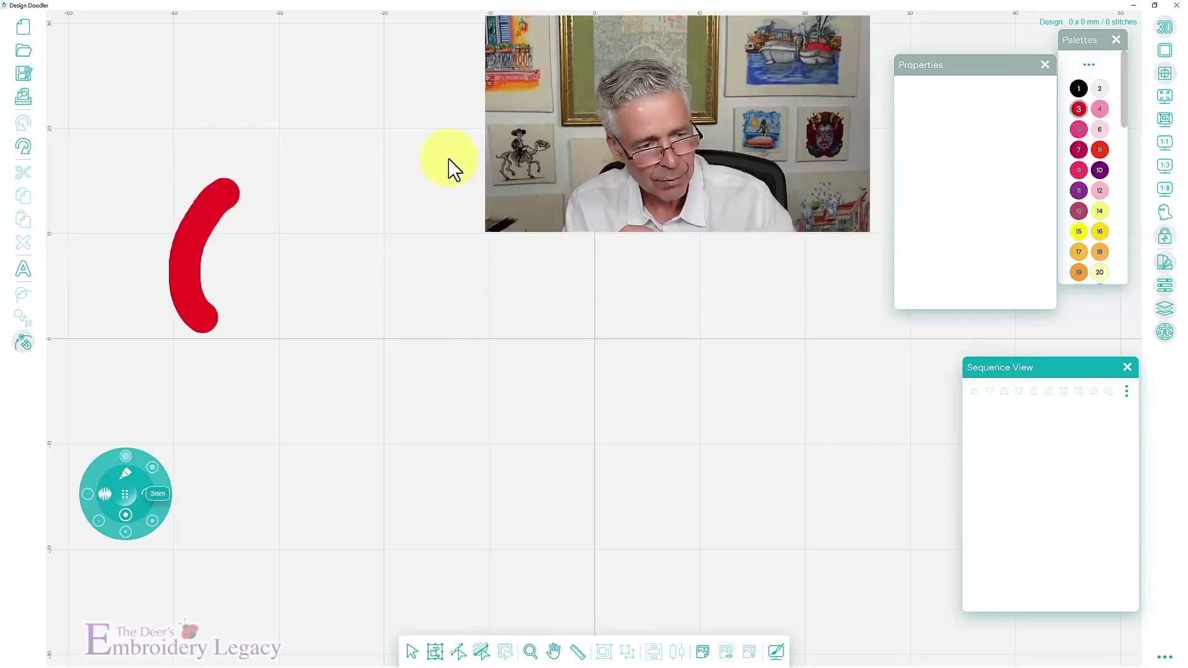
Extend the red satin line into a long winding S-curve of 654 stitches, 44.7 x 39.6 mm
{"action": "left_click_drag", "start_coordinate": [296, 539], "coordinate": [333, 551]}
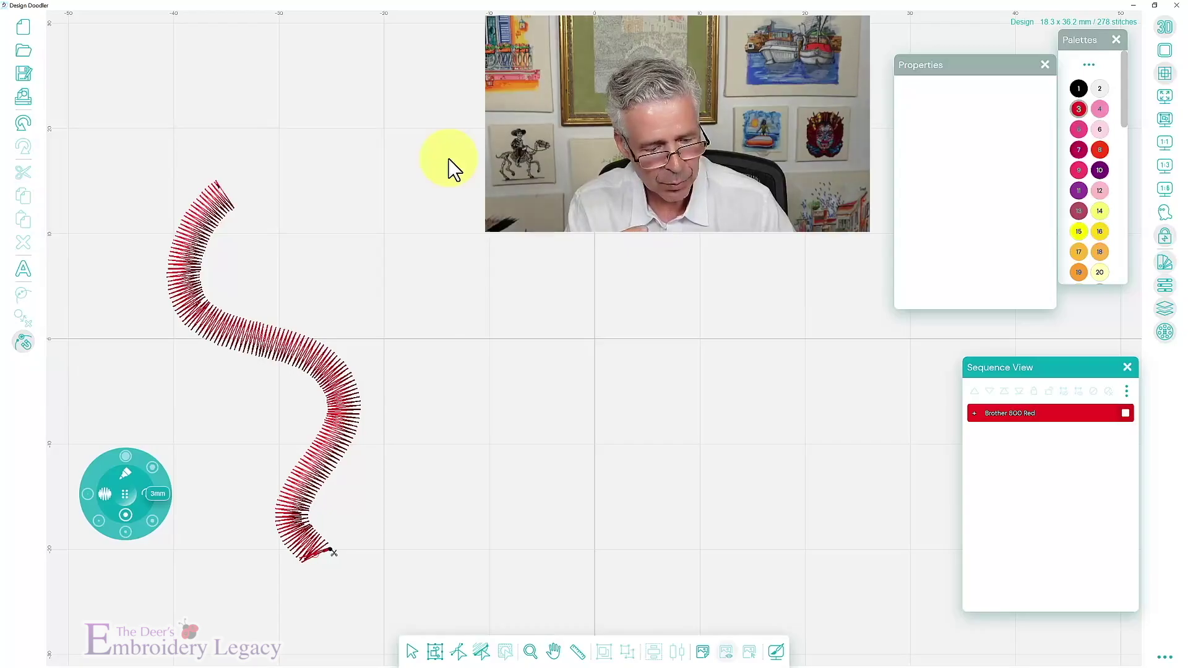
{"action": "mouse_move", "coordinate": [333, 552]}
{"action": "left_mouse_down"}
{"action": "mouse_move", "coordinate": [456, 561]}
{"action": "mouse_move", "coordinate": [567, 496]}
{"action": "left_mouse_up"}
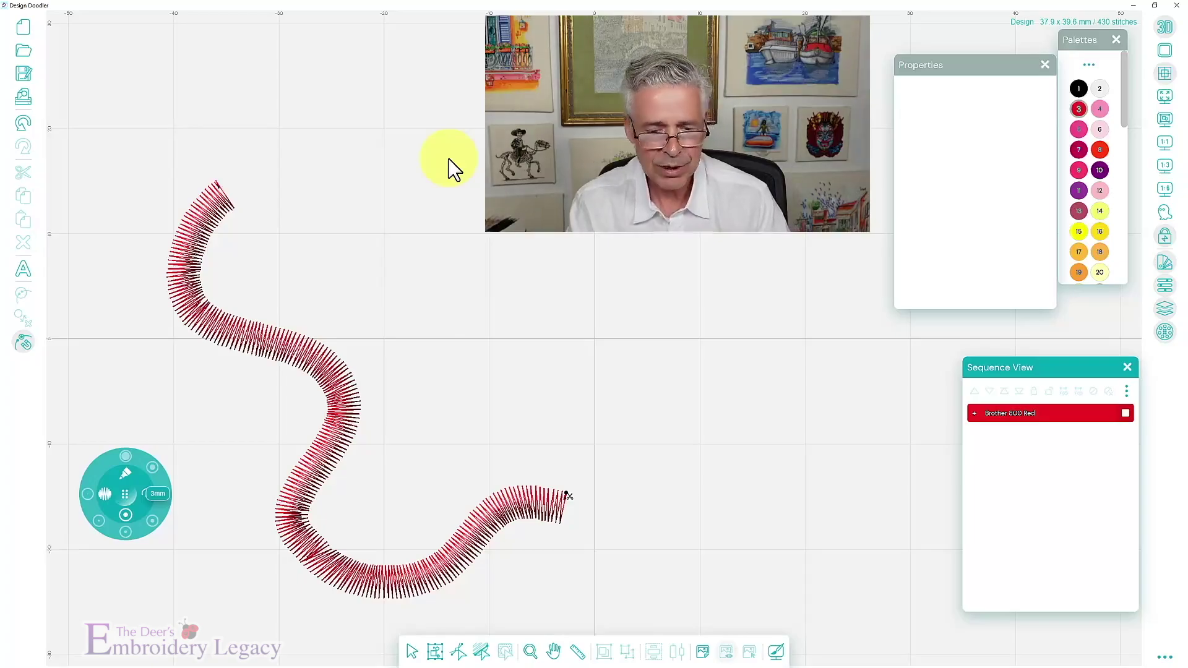
{"action": "mouse_move", "coordinate": [568, 495]}
{"action": "left_mouse_down"}
{"action": "mouse_move", "coordinate": [616, 495]}
{"action": "mouse_move", "coordinate": [609, 428]}
{"action": "mouse_move", "coordinate": [538, 367]}
{"action": "mouse_move", "coordinate": [528, 339]}
{"action": "mouse_move", "coordinate": [539, 281]}
{"action": "mouse_move", "coordinate": [616, 283]}
{"action": "left_mouse_up"}
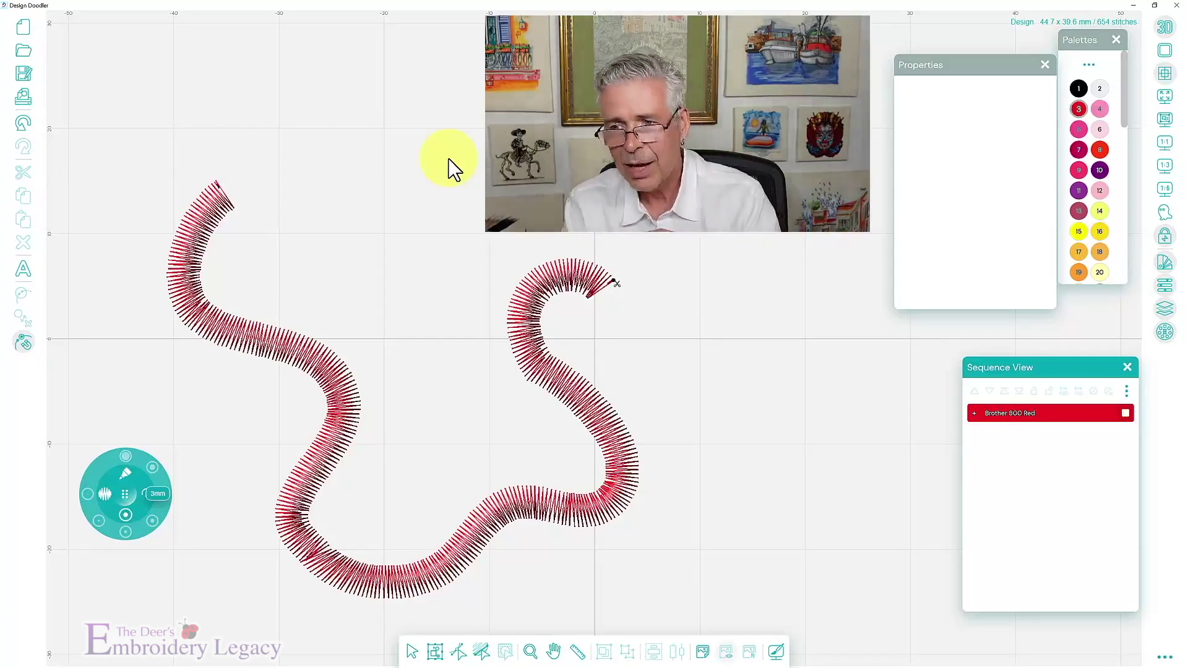
Switch to flat stitch display and draw seven short satin branches around the winding line
{"action": "key", "text": "3"}
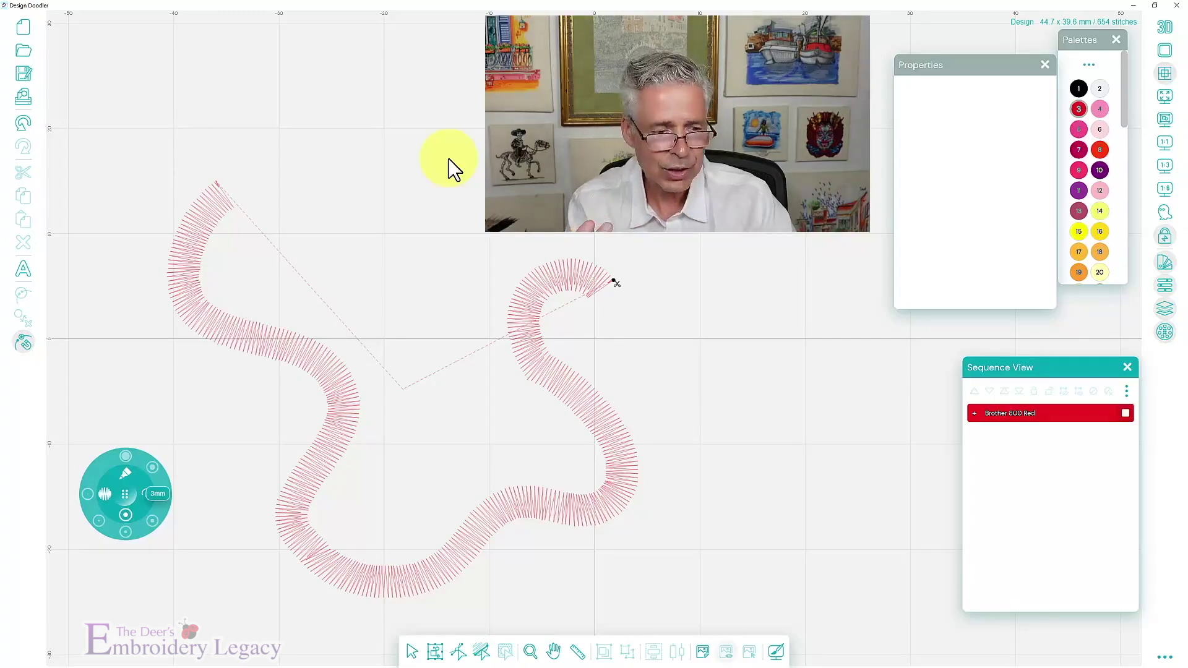
{"action": "mouse_move", "coordinate": [297, 358]}
{"action": "left_mouse_down"}
{"action": "mouse_move", "coordinate": [244, 402]}
{"action": "mouse_move", "coordinate": [128, 416]}
{"action": "left_mouse_up"}
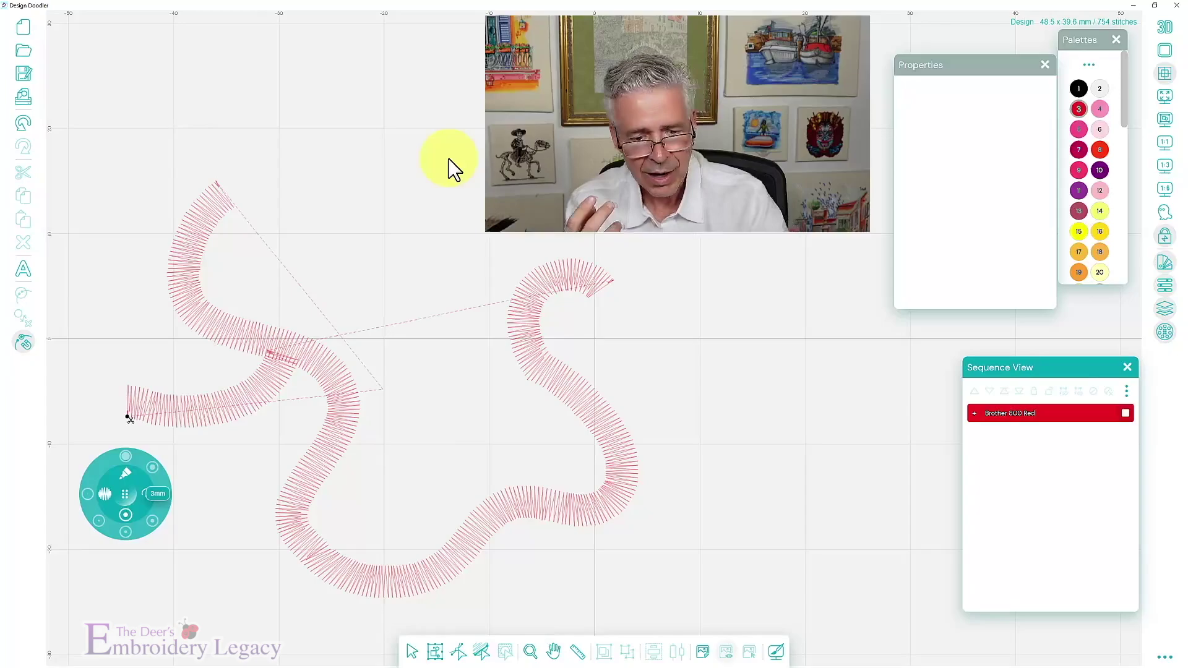
{"action": "mouse_move", "coordinate": [551, 386]}
{"action": "left_mouse_down"}
{"action": "mouse_move", "coordinate": [436, 442]}
{"action": "mouse_move", "coordinate": [437, 324]}
{"action": "left_mouse_up"}
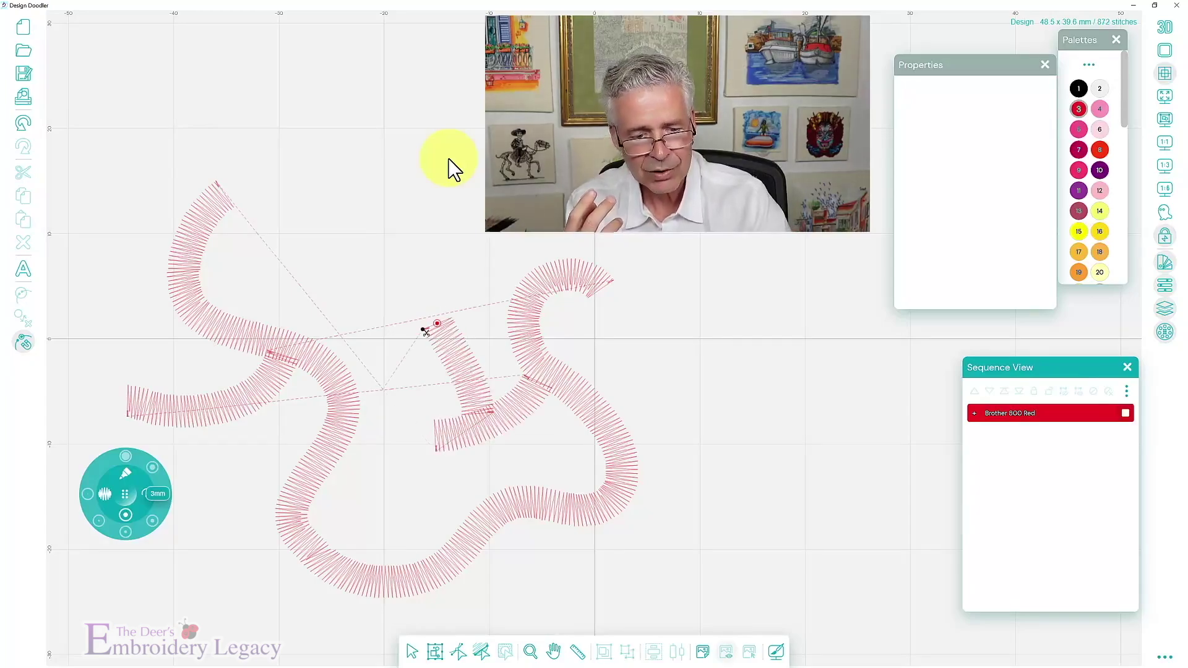
{"action": "mouse_move", "coordinate": [467, 535]}
{"action": "left_mouse_down"}
{"action": "mouse_move", "coordinate": [551, 569]}
{"action": "mouse_move", "coordinate": [595, 570]}
{"action": "left_mouse_up"}
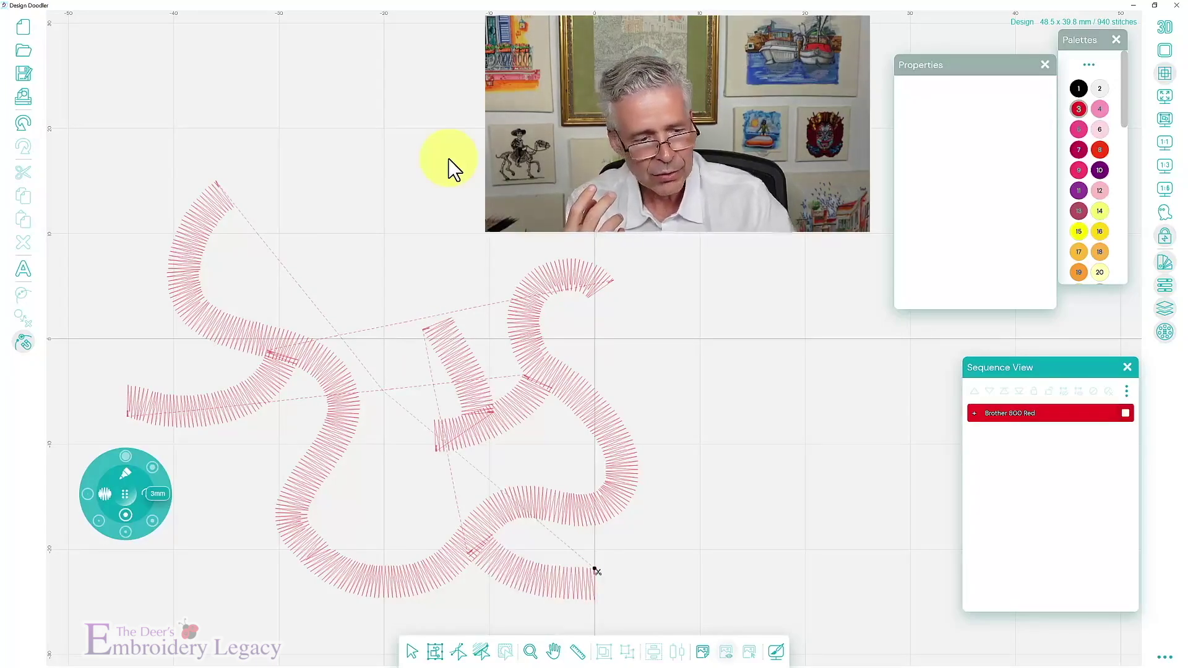
{"action": "left_click_drag", "start_coordinate": [214, 312], "coordinate": [293, 206]}
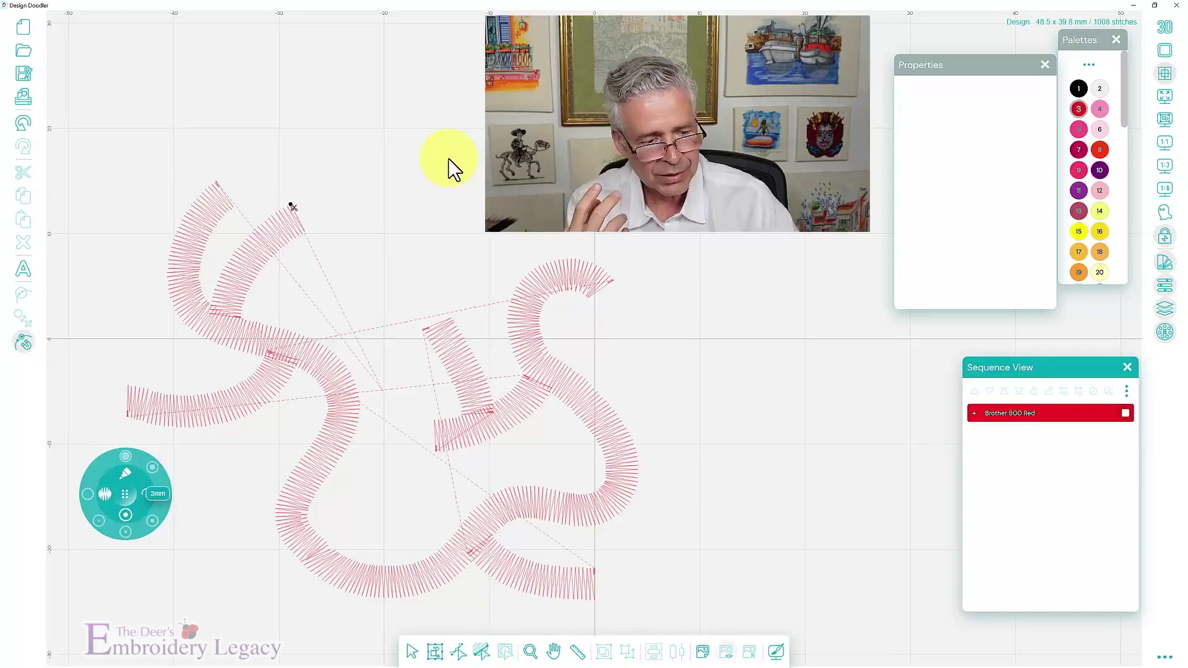
{"action": "left_click_drag", "start_coordinate": [220, 406], "coordinate": [234, 498]}
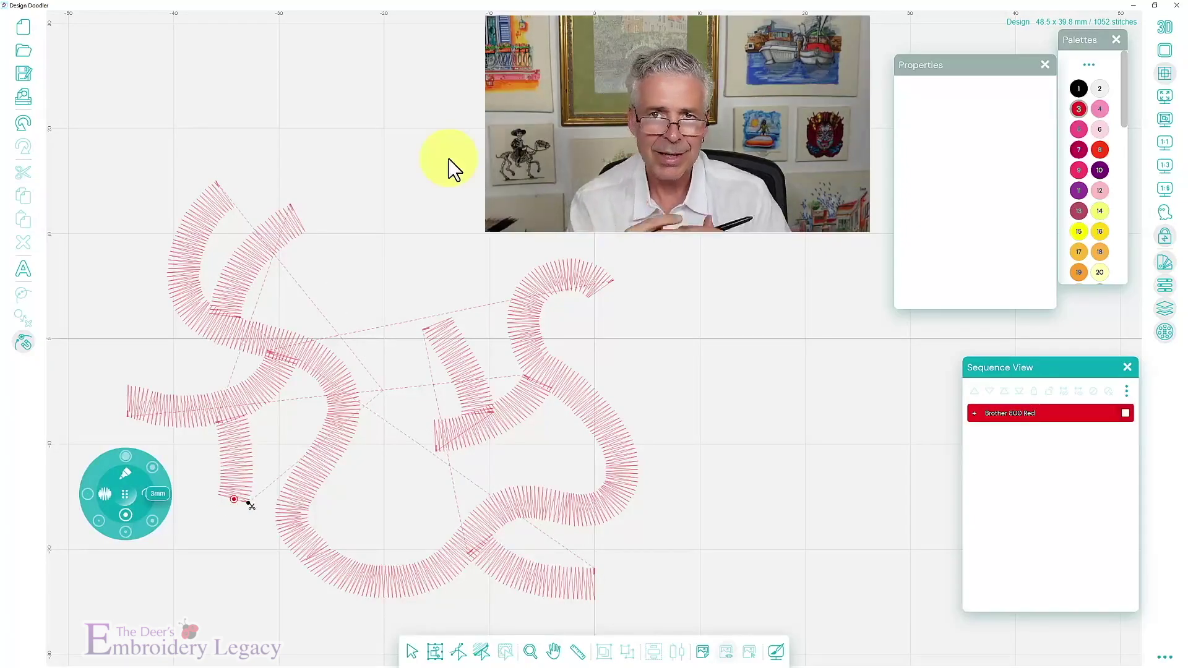
{"action": "left_click_drag", "start_coordinate": [440, 367], "coordinate": [353, 349]}
{"action": "mouse_move", "coordinate": [603, 425]}
{"action": "left_mouse_down"}
{"action": "mouse_move", "coordinate": [701, 385]}
{"action": "mouse_move", "coordinate": [694, 374]}
{"action": "left_mouse_up"}
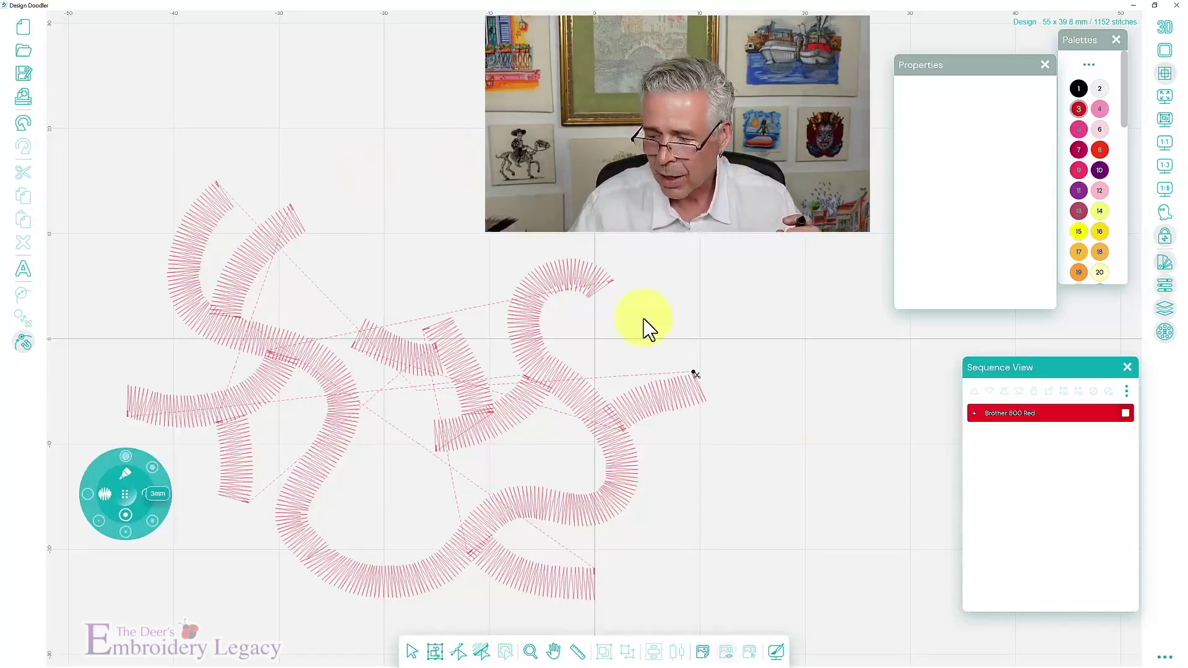
Enable View Slow Redraw and replay the design stitch by stitch to its full 1152 stitches
{"action": "left_click", "coordinate": [1163, 655]}
{"action": "left_click", "coordinate": [1087, 608]}
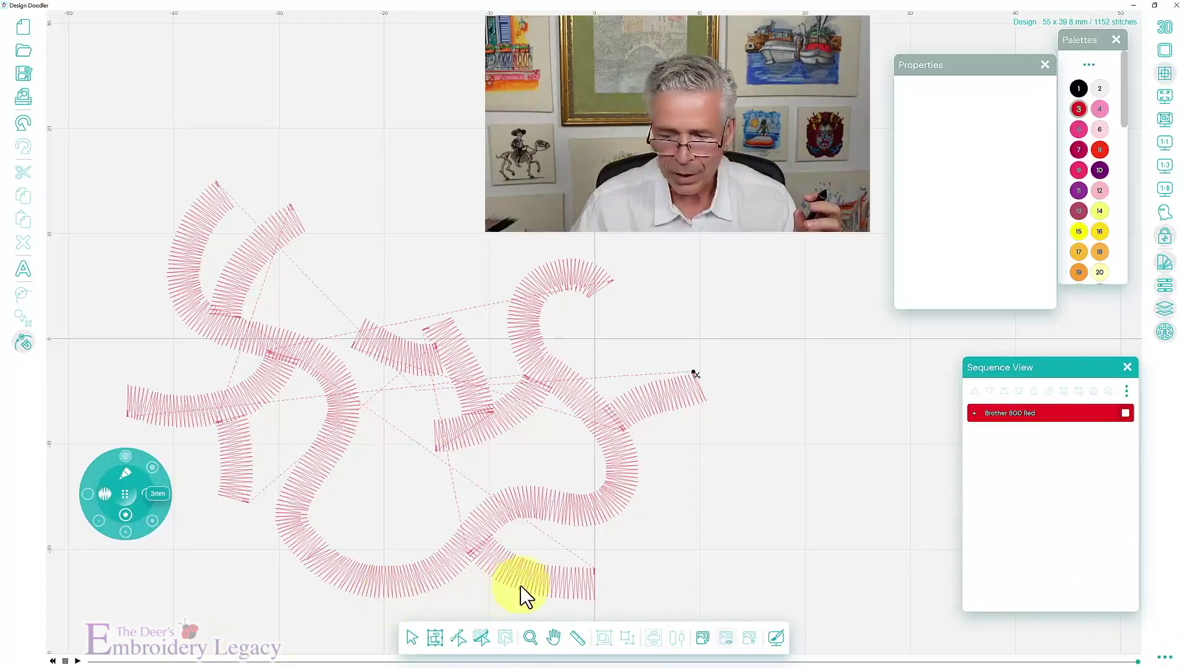
{"action": "left_click", "coordinate": [79, 661]}
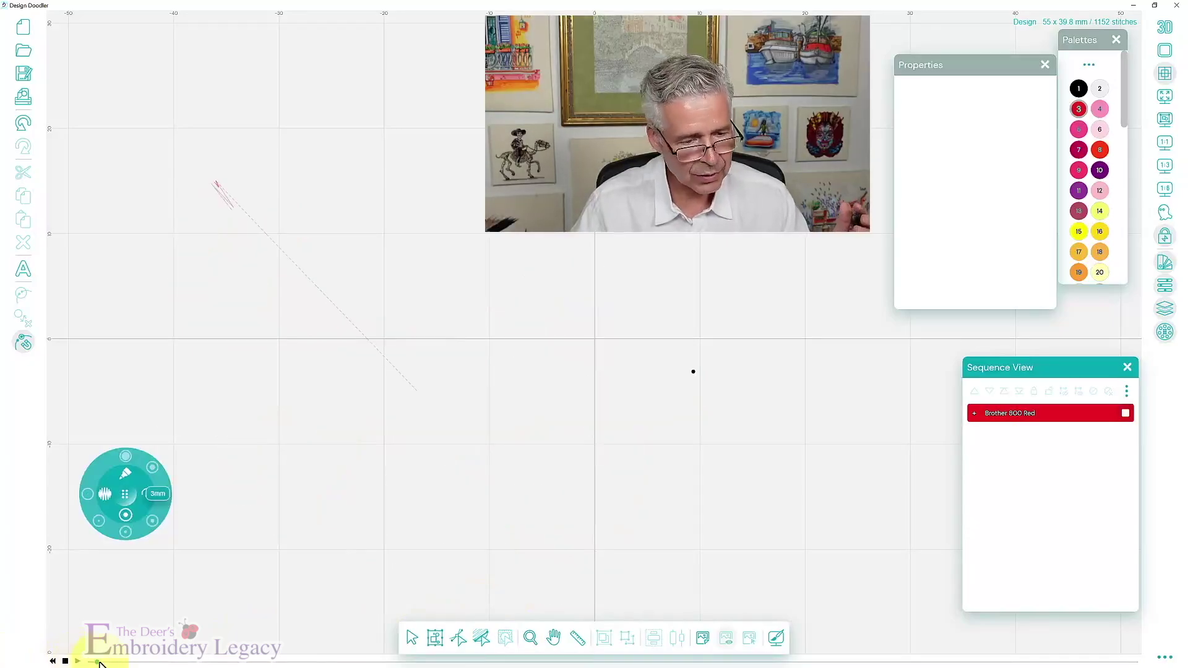
{"action": "mouse_move", "coordinate": [107, 657]}
{"action": "left_mouse_down"}
{"action": "mouse_move", "coordinate": [864, 663]}
{"action": "mouse_move", "coordinate": [1166, 646]}
{"action": "left_mouse_up"}
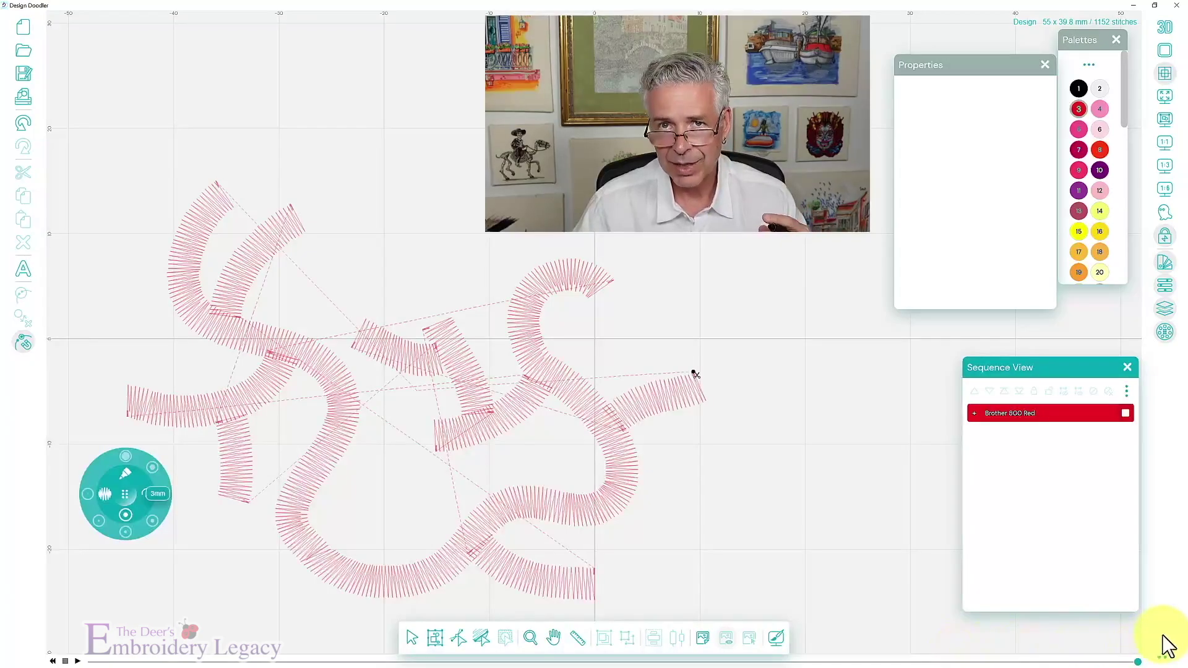
Select all strokes, showing the 3 mm satin width and 0.4 mm density
{"action": "left_click", "coordinate": [332, 435]}
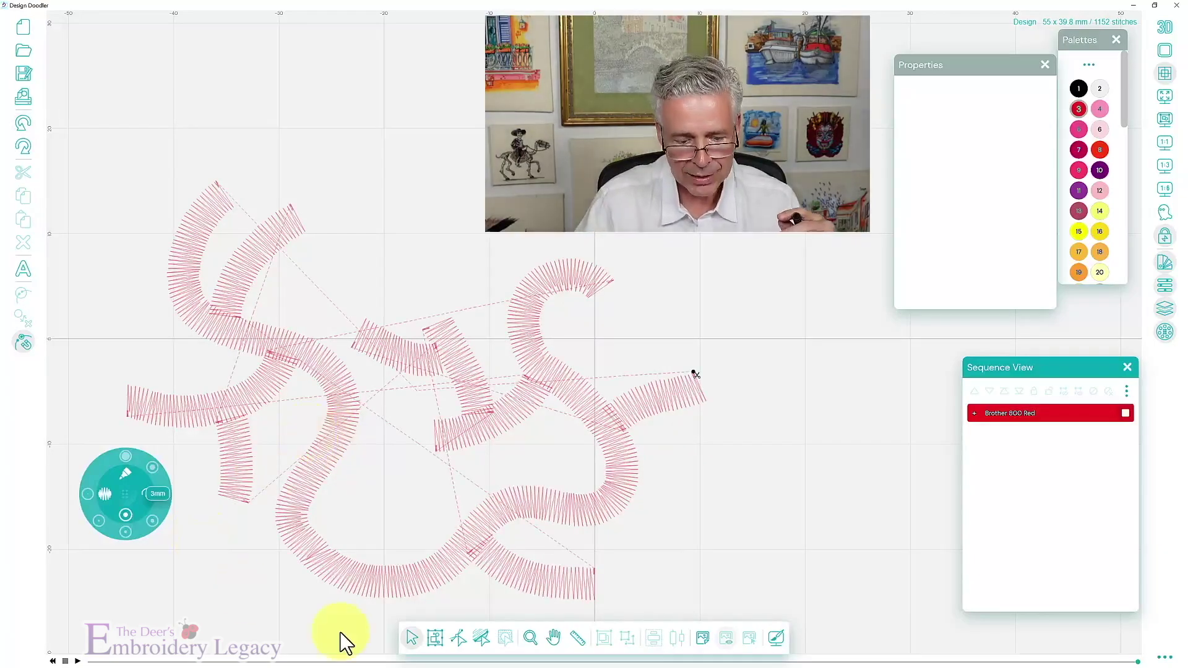
Expand the red colour group in Sequence View and join the strokes into one 1272-stitch branched object
{"action": "left_click", "coordinate": [428, 644]}
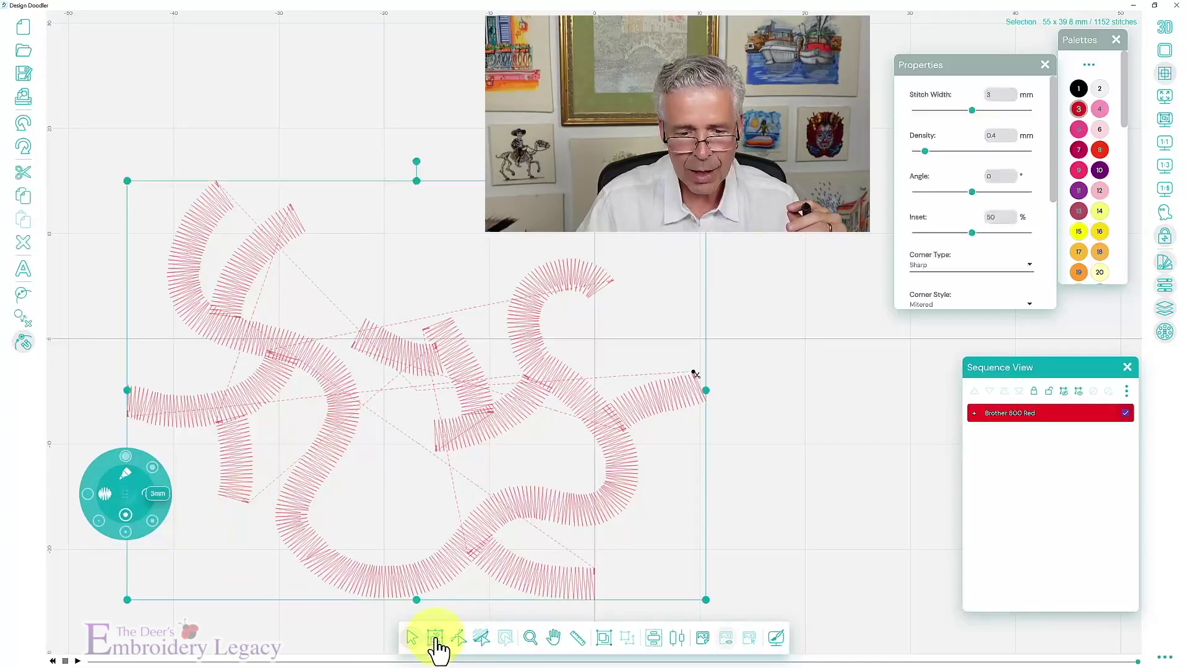
{"action": "left_click", "coordinate": [975, 415]}
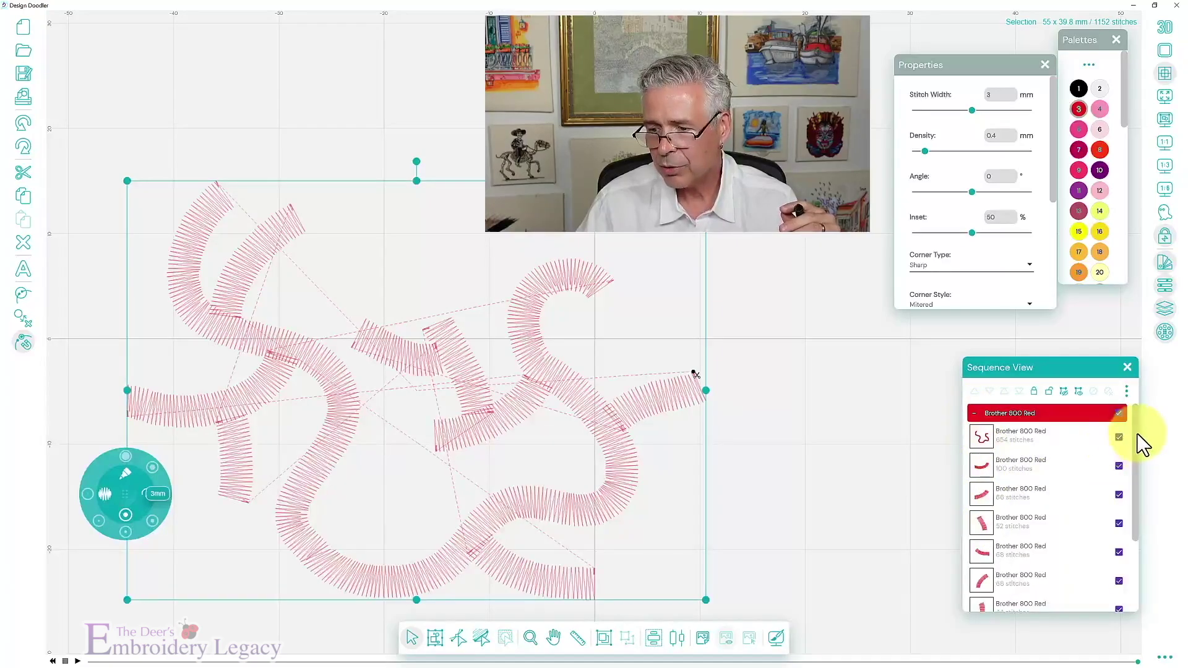
{"action": "left_click_drag", "start_coordinate": [1134, 436], "coordinate": [1141, 508]}
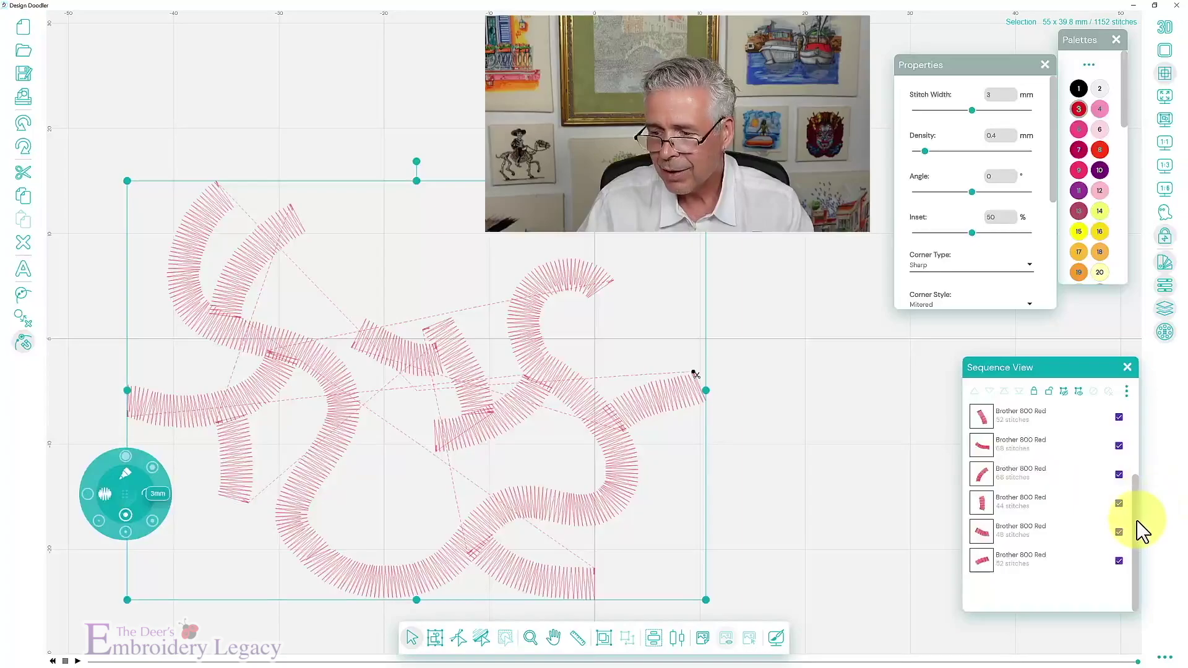
{"action": "left_click_drag", "start_coordinate": [1135, 520], "coordinate": [1137, 472]}
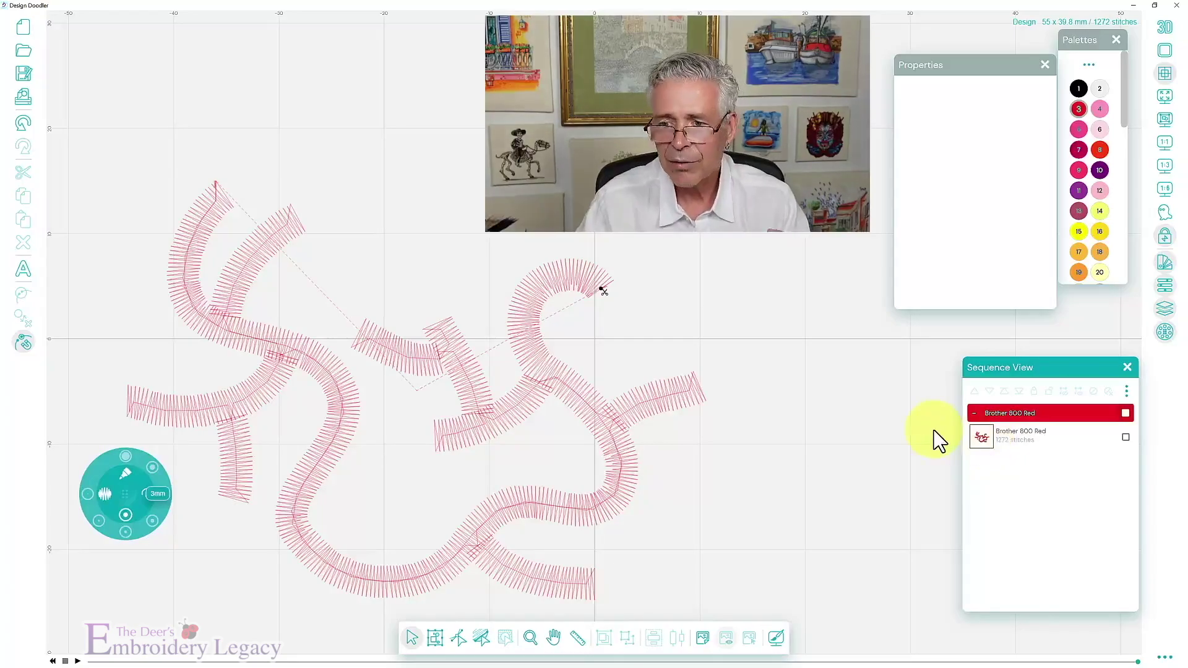
Give the tree 2.4 mm satin width and 0.5 mm density, bringing it to 1018 stitches
{"action": "left_click", "coordinate": [1124, 413]}
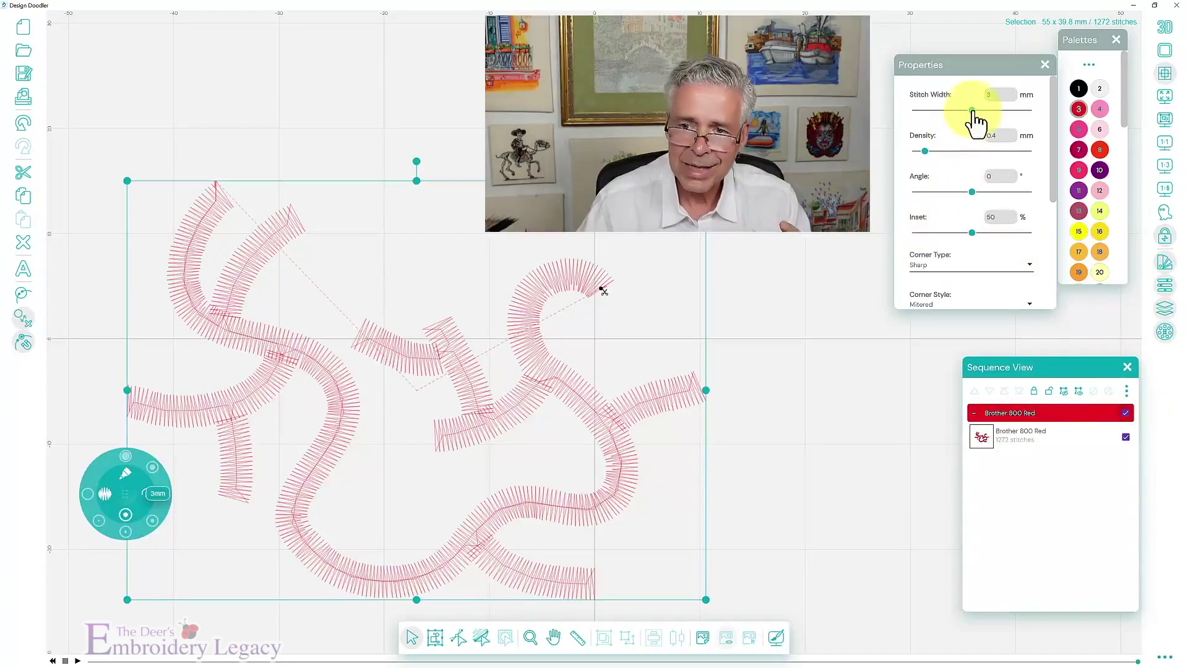
{"action": "mouse_move", "coordinate": [972, 110]}
{"action": "left_mouse_down"}
{"action": "mouse_move", "coordinate": [982, 110]}
{"action": "mouse_move", "coordinate": [955, 110]}
{"action": "left_mouse_up"}
{"action": "mouse_move", "coordinate": [925, 151]}
{"action": "left_mouse_down"}
{"action": "mouse_move", "coordinate": [939, 151]}
{"action": "mouse_move", "coordinate": [927, 151]}
{"action": "left_mouse_up"}
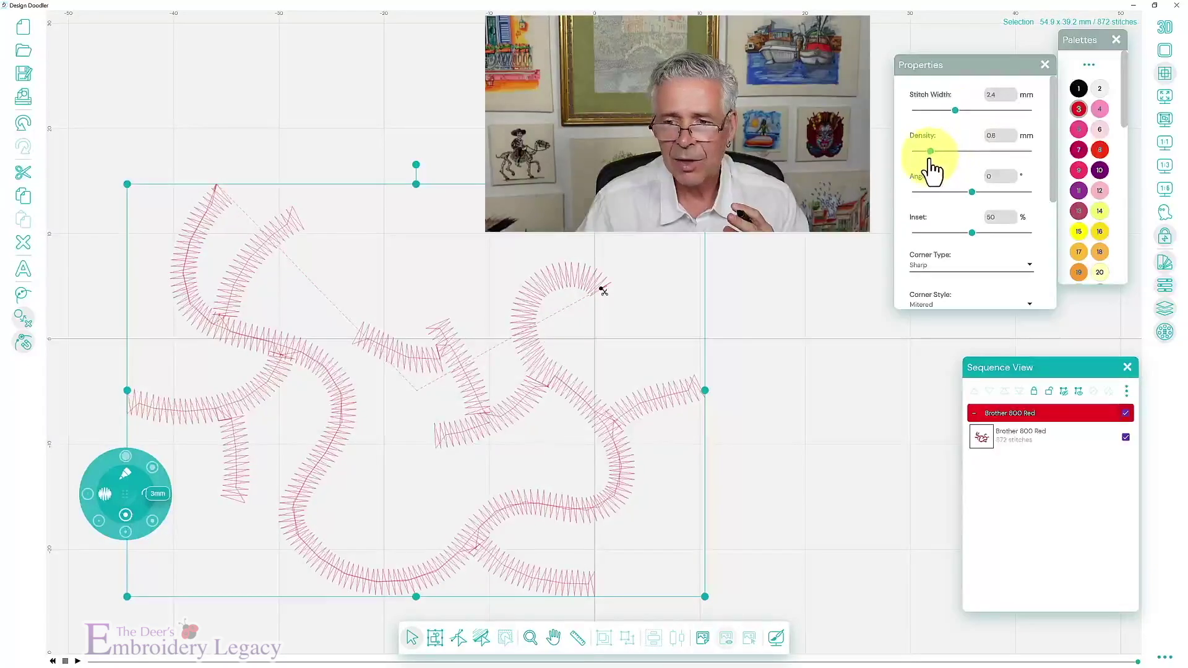
{"action": "left_click_drag", "start_coordinate": [1052, 170], "coordinate": [1073, 283]}
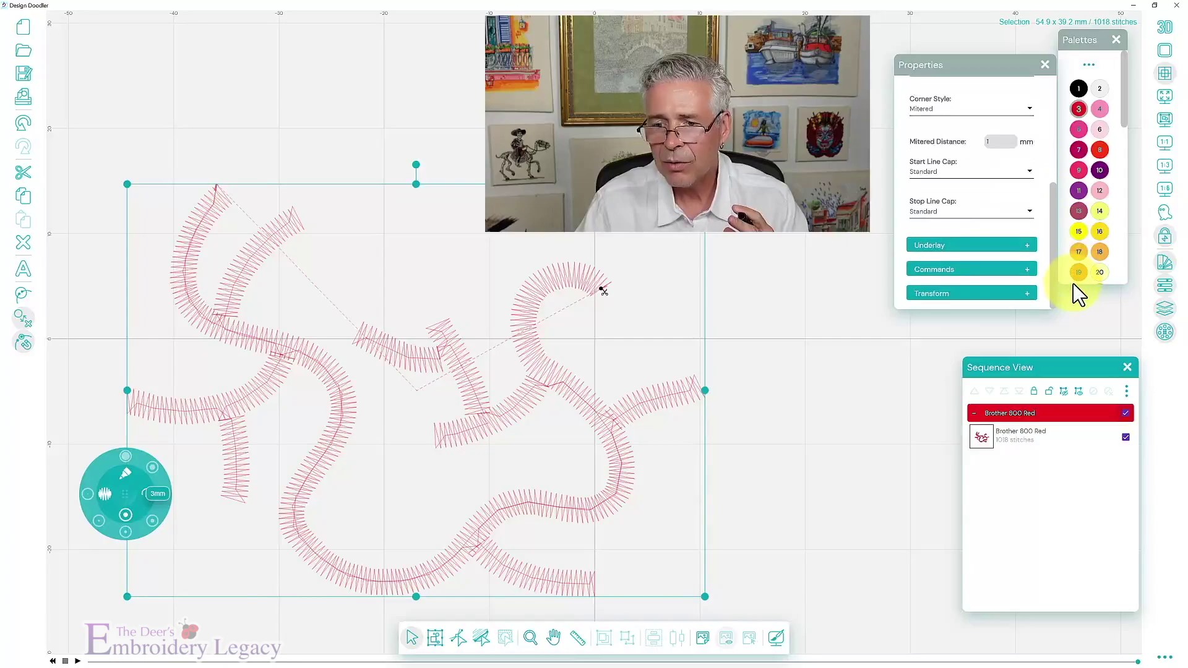
Add Parallel and Contour underlay to the tree's satin, raising it to 1650 stitches
{"action": "left_click", "coordinate": [1026, 249]}
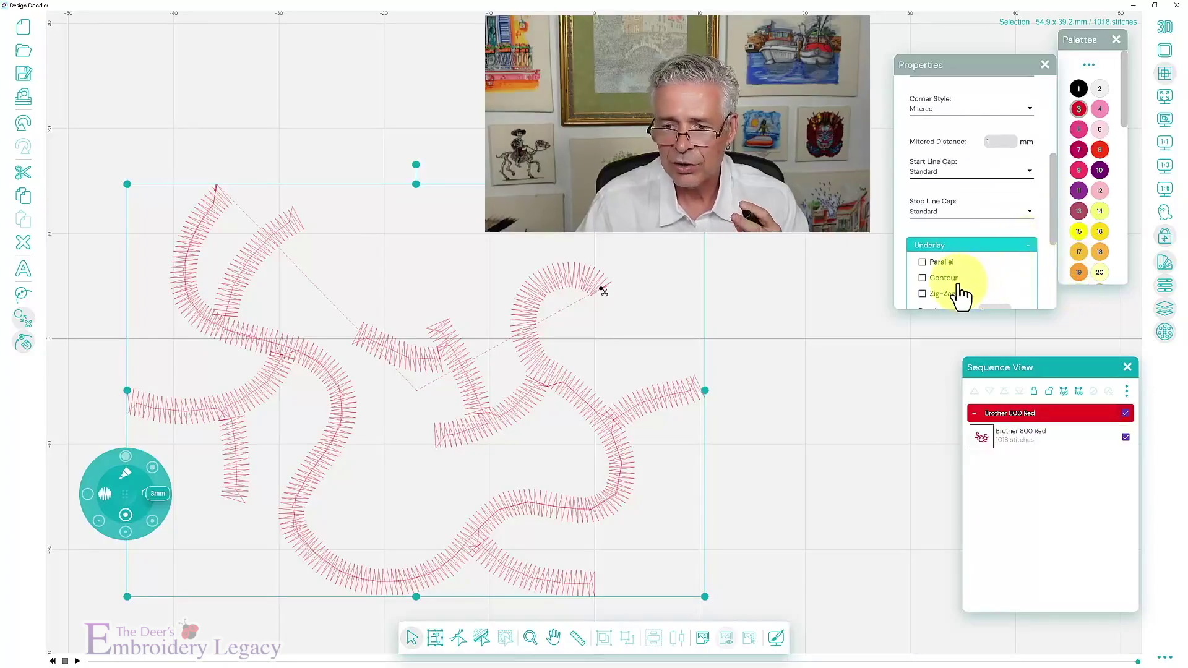
{"action": "left_click", "coordinate": [921, 270]}
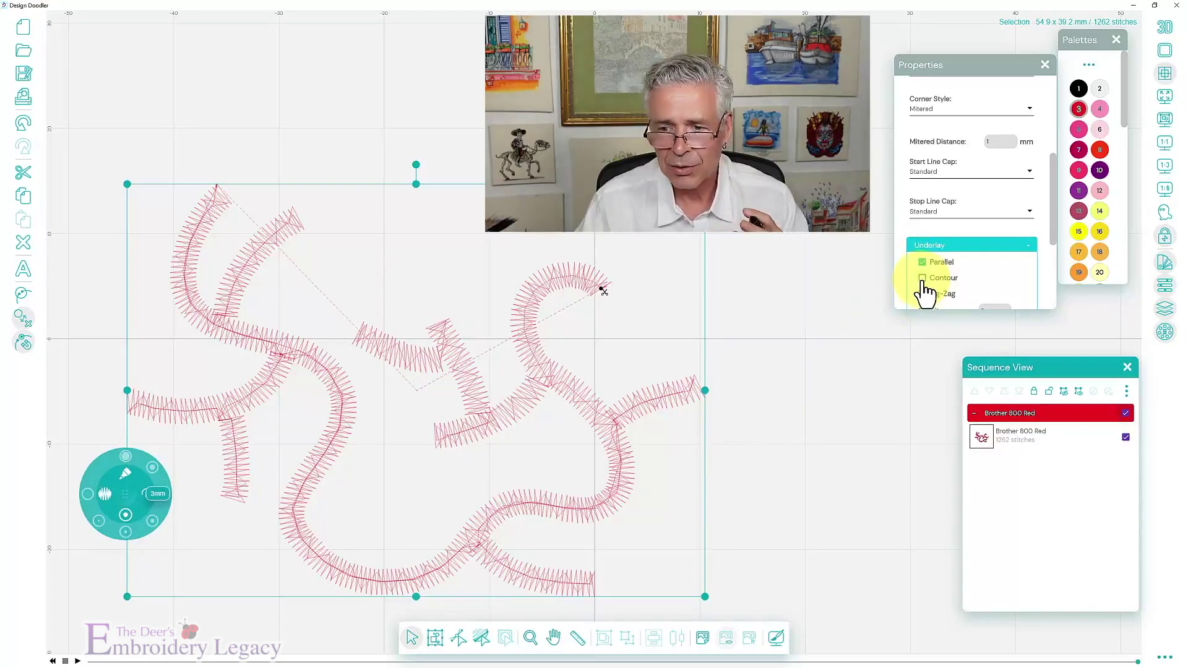
{"action": "left_click", "coordinate": [922, 280]}
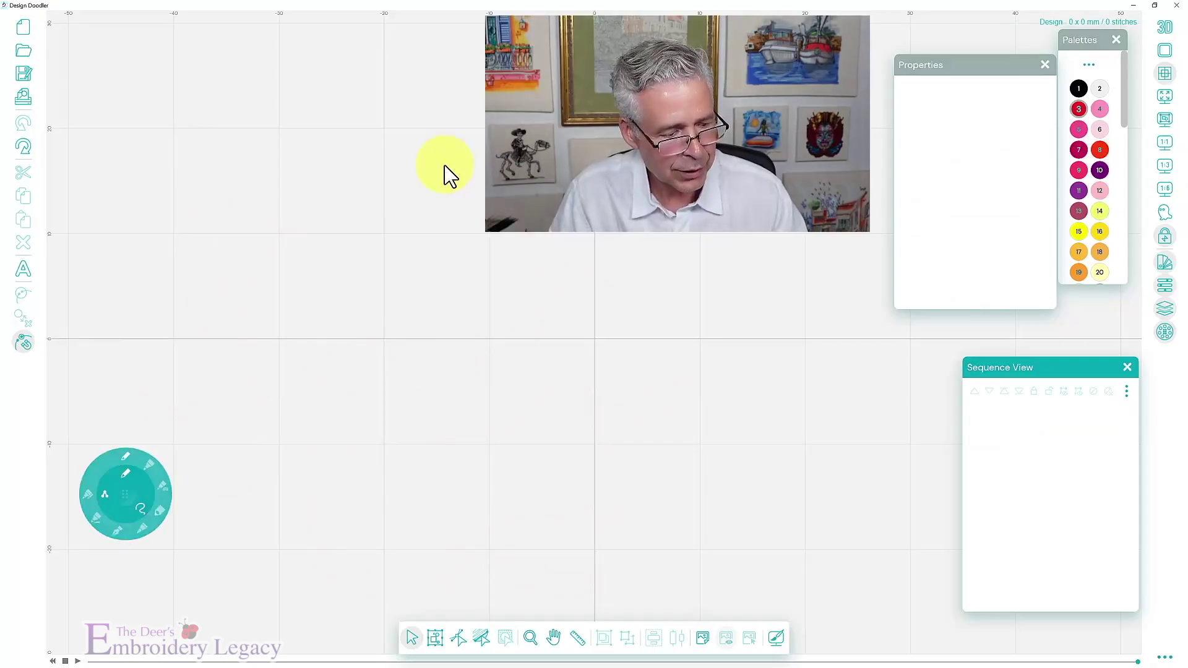
Draw freehand running-stitch strokes forming a loose 48-stitch branching doodle, 38.7 x 23.3 mm
{"action": "left_click_drag", "start_coordinate": [263, 191], "coordinate": [332, 290]}
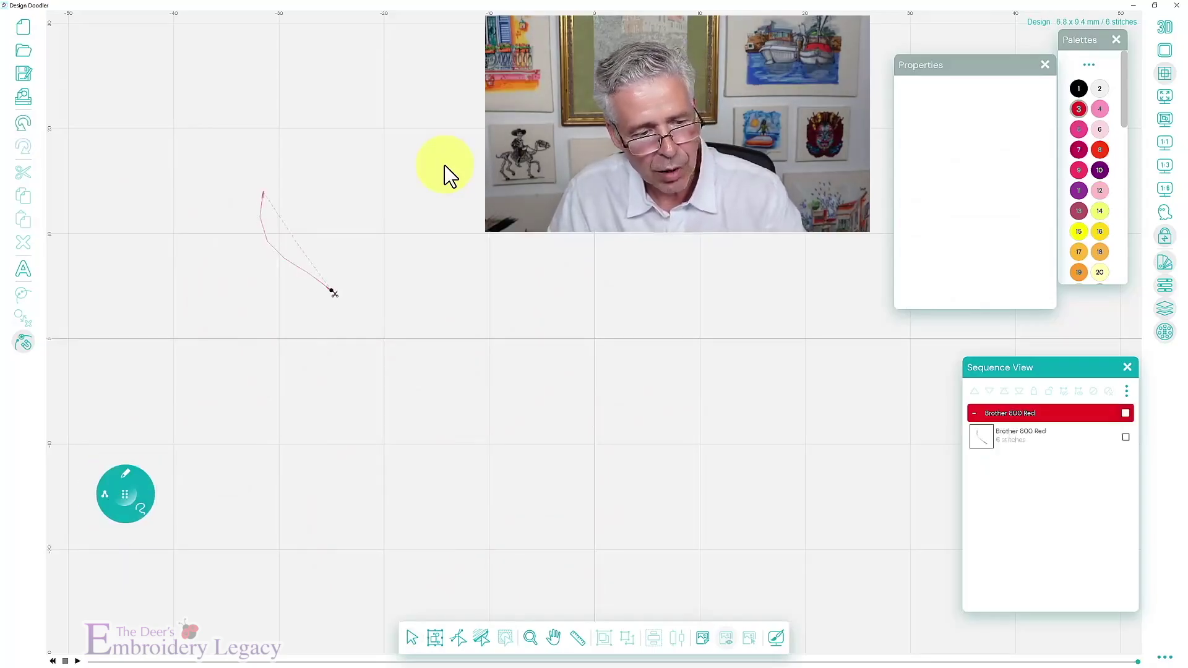
{"action": "left_click_drag", "start_coordinate": [385, 205], "coordinate": [419, 369]}
{"action": "mouse_move", "coordinate": [194, 245]}
{"action": "left_mouse_down"}
{"action": "mouse_move", "coordinate": [186, 275]}
{"action": "mouse_move", "coordinate": [315, 435]}
{"action": "mouse_move", "coordinate": [267, 249]}
{"action": "mouse_move", "coordinate": [420, 282]}
{"action": "mouse_move", "coordinate": [502, 265]}
{"action": "left_mouse_up"}
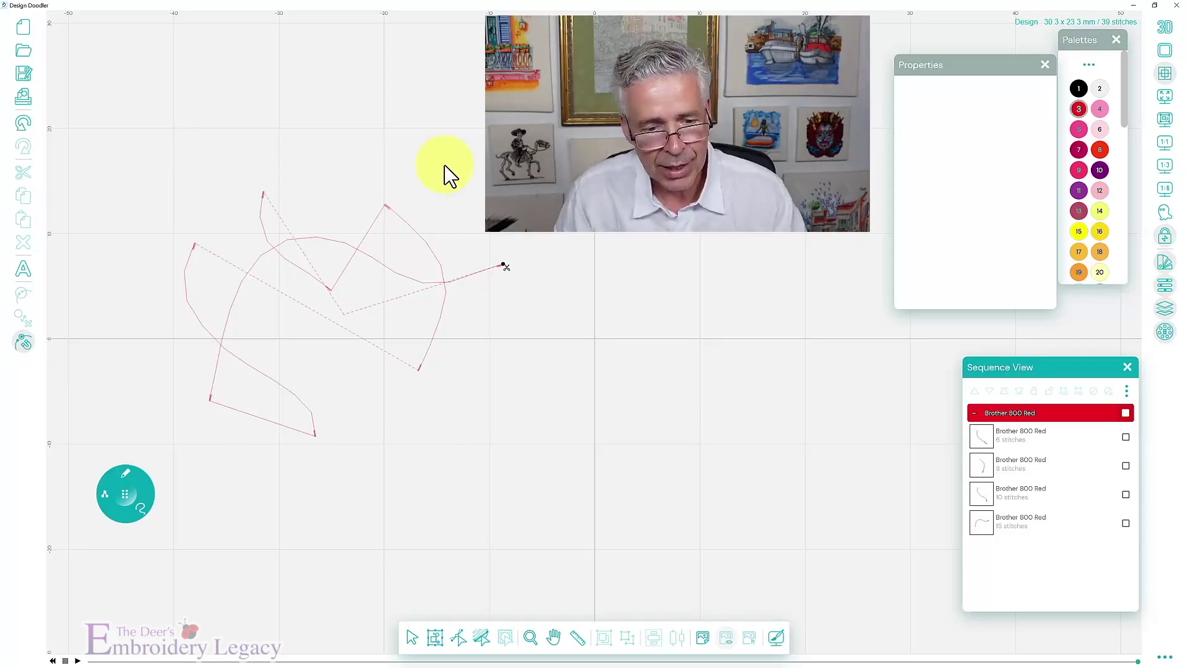
{"action": "left_click_drag", "start_coordinate": [466, 280], "coordinate": [508, 348]}
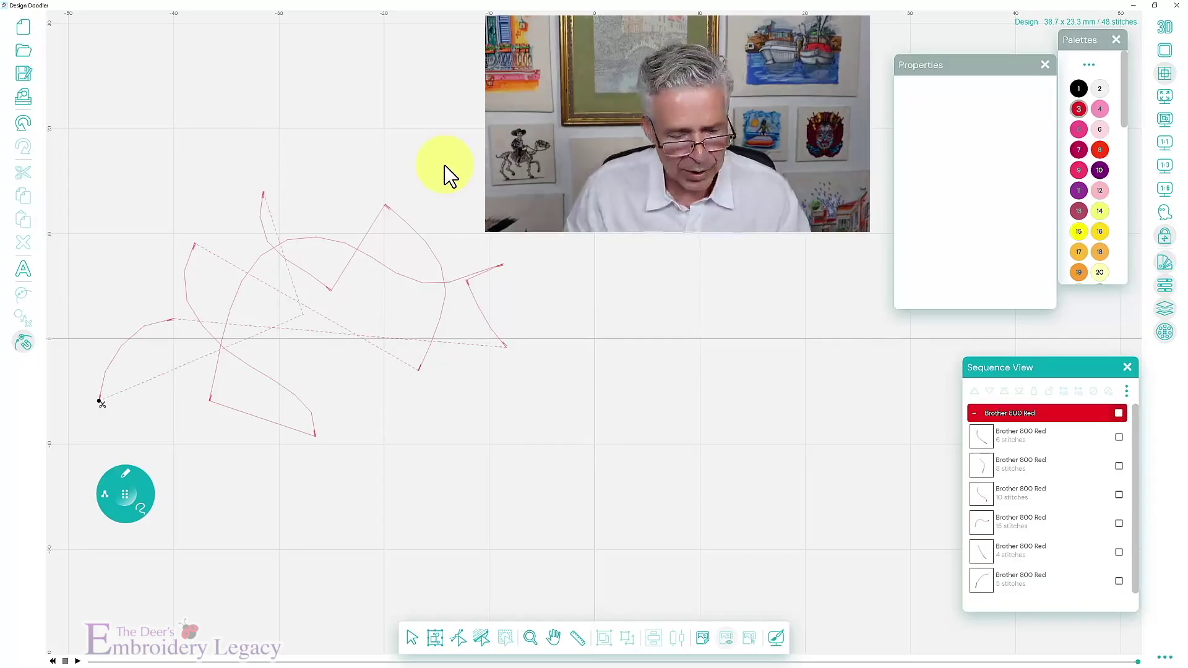
Select all running-stitch strokes with Ctrl+A and merge them into one branched object with Ctrl+G
{"action": "key", "text": "ctrl+a"}
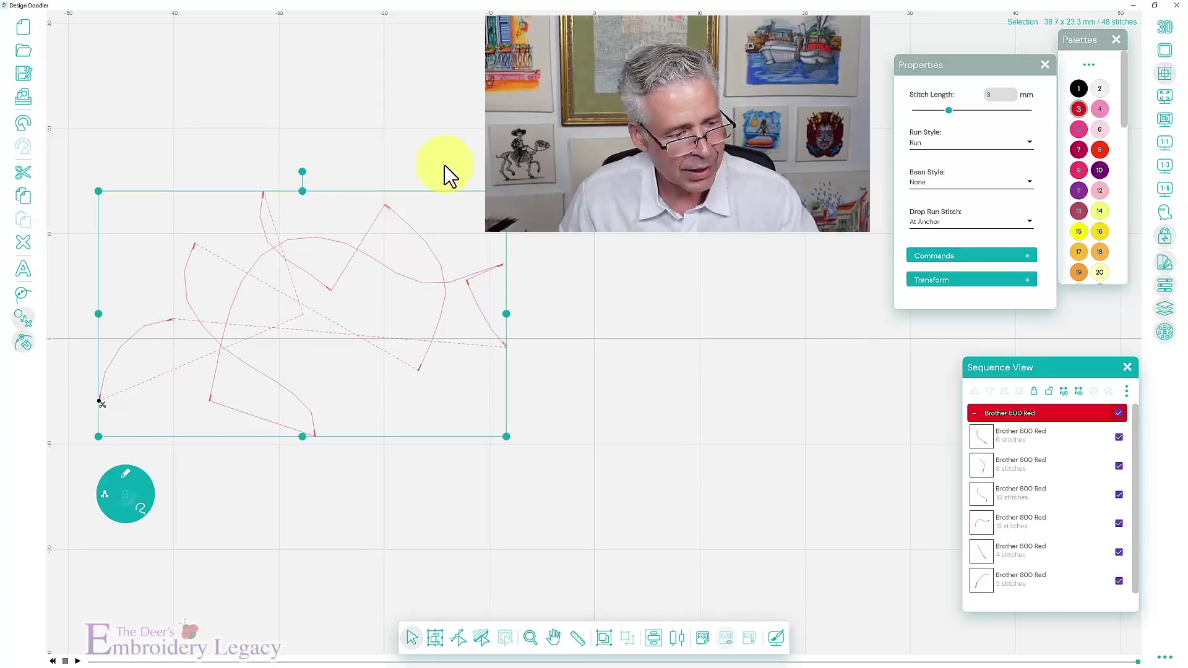
{"action": "key", "text": "ctrl+g"}
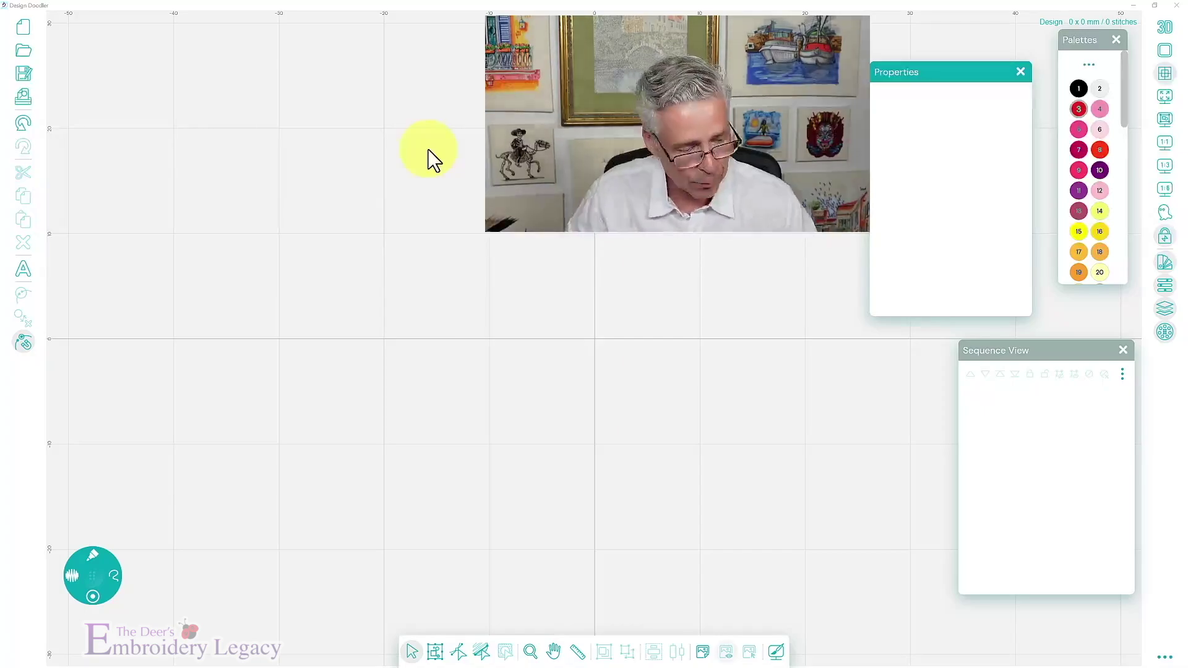
Switch to the satin pen and draw criss-crossing curved satin strokes totalling 396 stitches
{"action": "key", "text": "space"}
{"action": "key", "text": "space"}
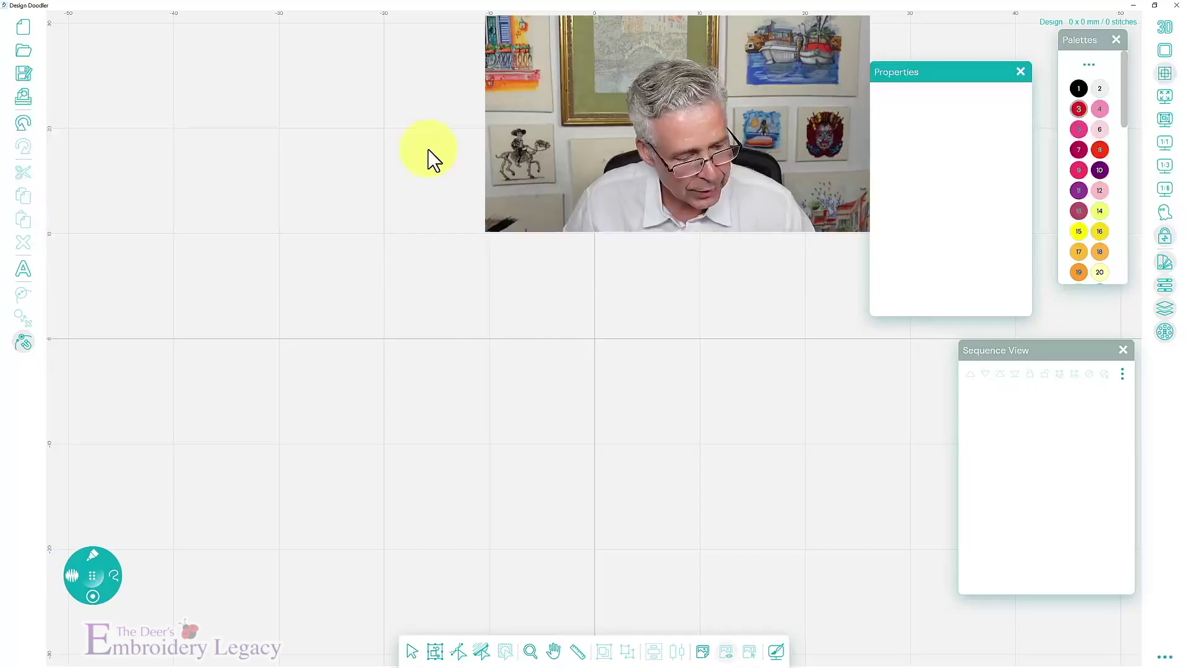
{"action": "key", "text": "space"}
{"action": "left_click_drag", "start_coordinate": [214, 238], "coordinate": [313, 309]}
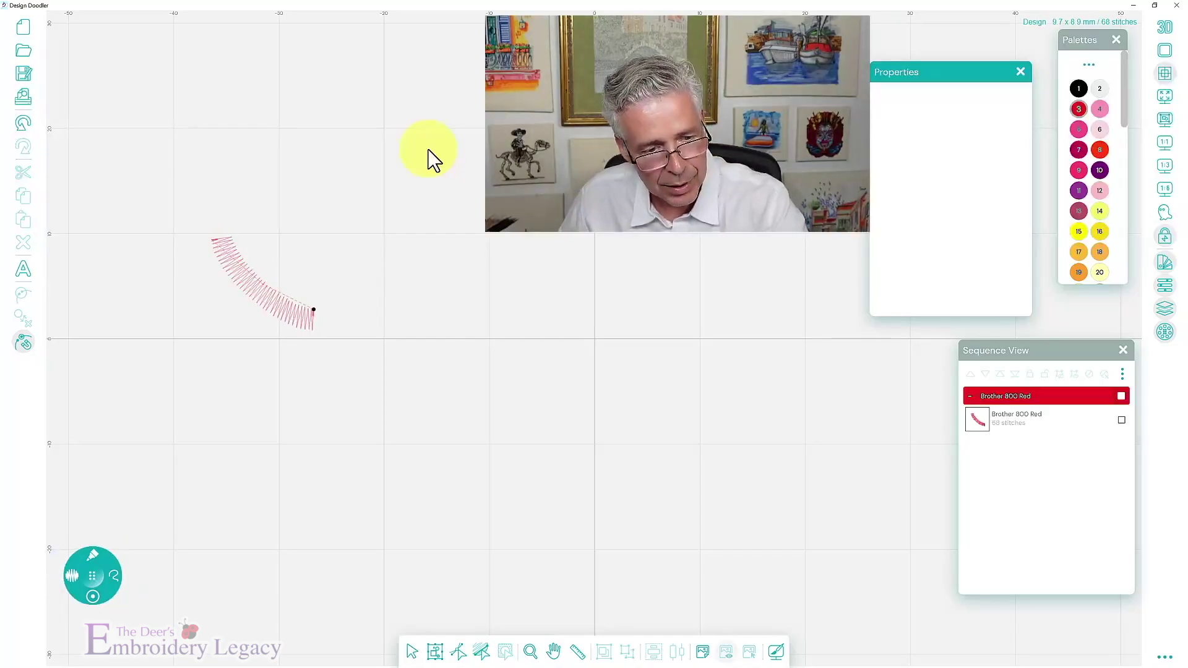
{"action": "mouse_move", "coordinate": [413, 176]}
{"action": "left_mouse_down"}
{"action": "mouse_move", "coordinate": [311, 267]}
{"action": "mouse_move", "coordinate": [222, 391]}
{"action": "left_mouse_up"}
{"action": "mouse_move", "coordinate": [393, 241]}
{"action": "left_mouse_down"}
{"action": "mouse_move", "coordinate": [418, 259]}
{"action": "mouse_move", "coordinate": [513, 279]}
{"action": "left_mouse_up"}
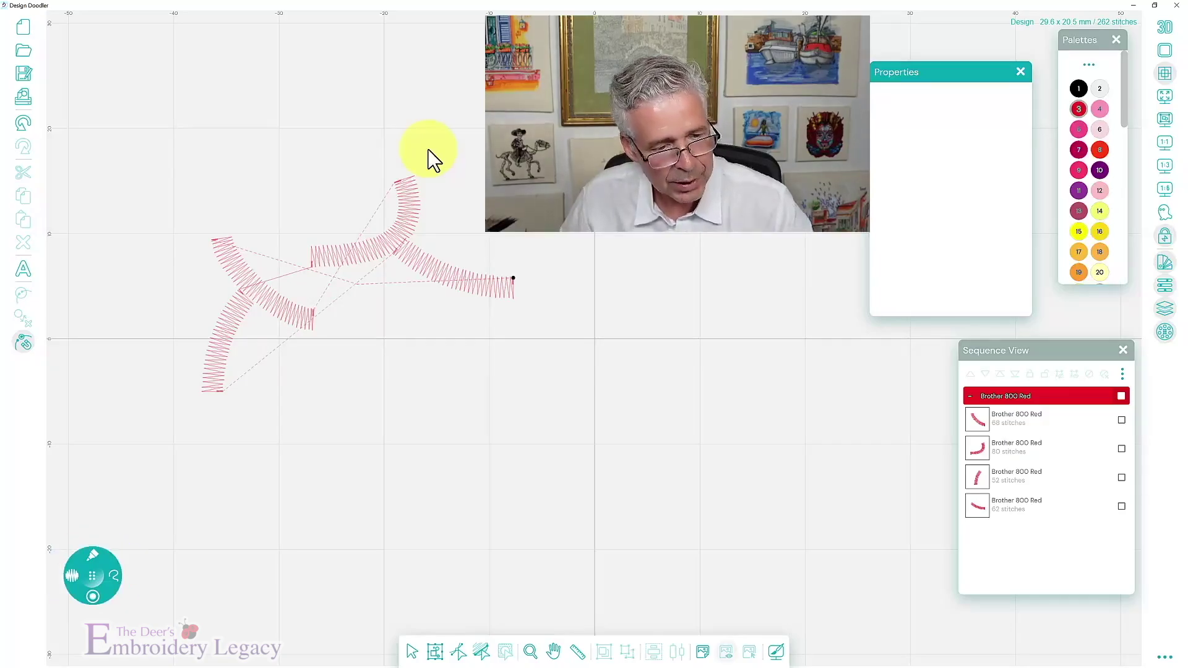
{"action": "mouse_move", "coordinate": [321, 164]}
{"action": "left_mouse_down"}
{"action": "mouse_move", "coordinate": [314, 312]}
{"action": "mouse_move", "coordinate": [365, 430]}
{"action": "mouse_move", "coordinate": [373, 420]}
{"action": "left_mouse_up"}
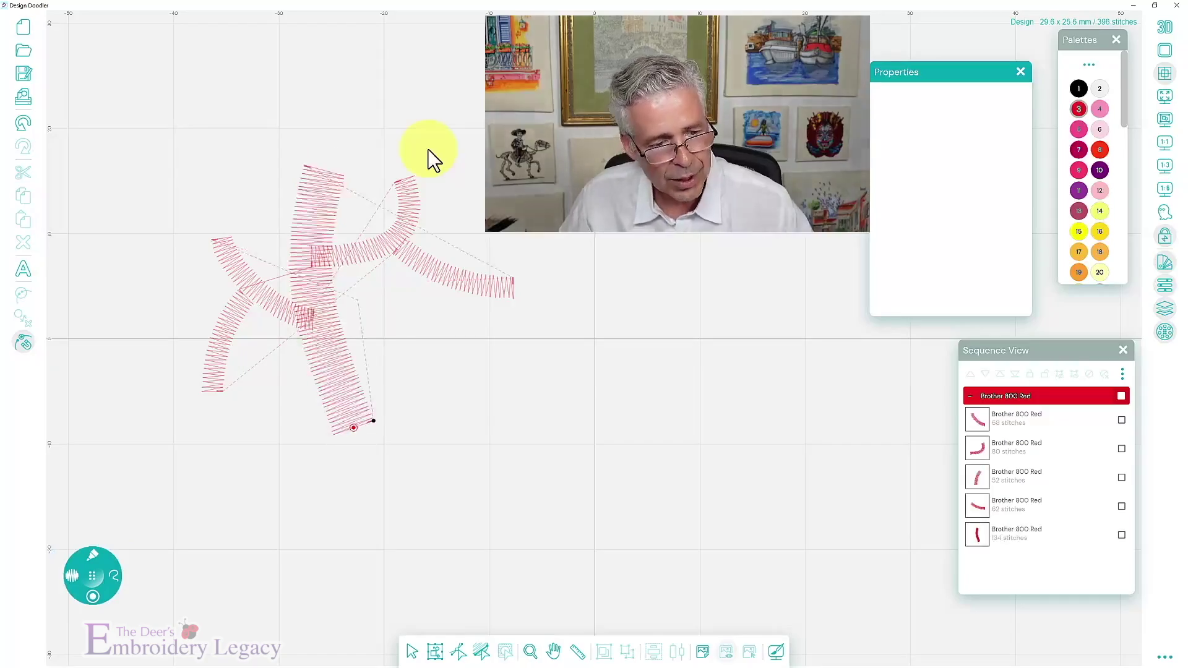
Branch all five satin strokes into one 436-stitch object measuring 29.6 x 25.1 mm, then deselect
{"action": "key", "text": "ctrl+a"}
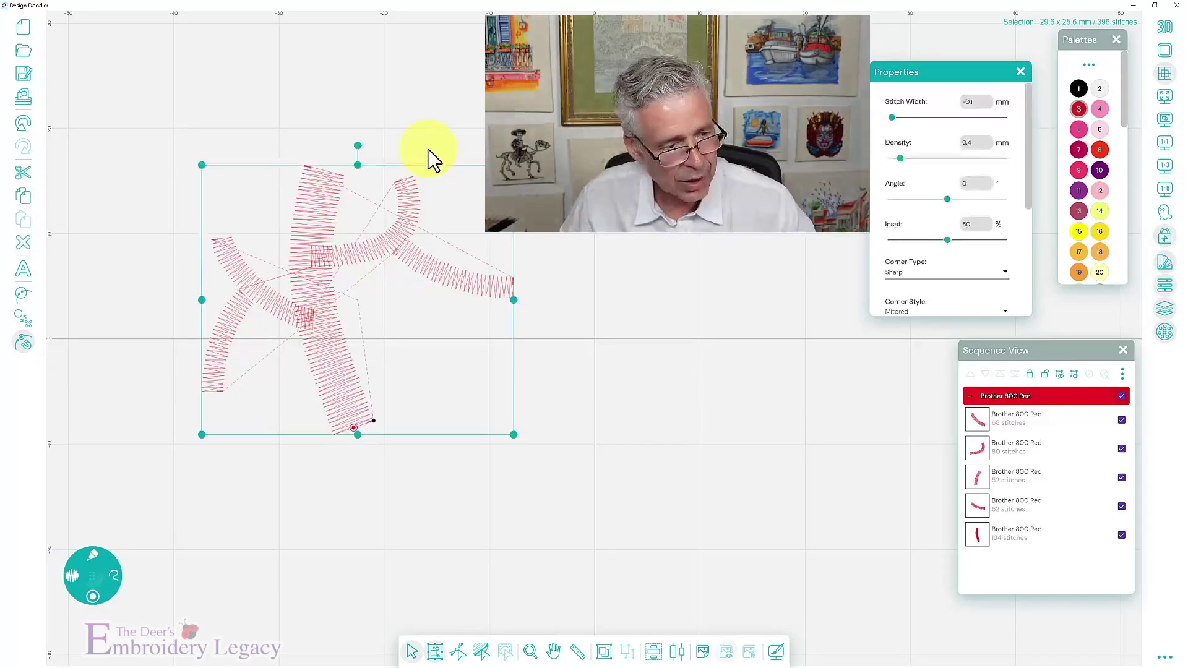
{"action": "key", "text": "ctrl+g"}
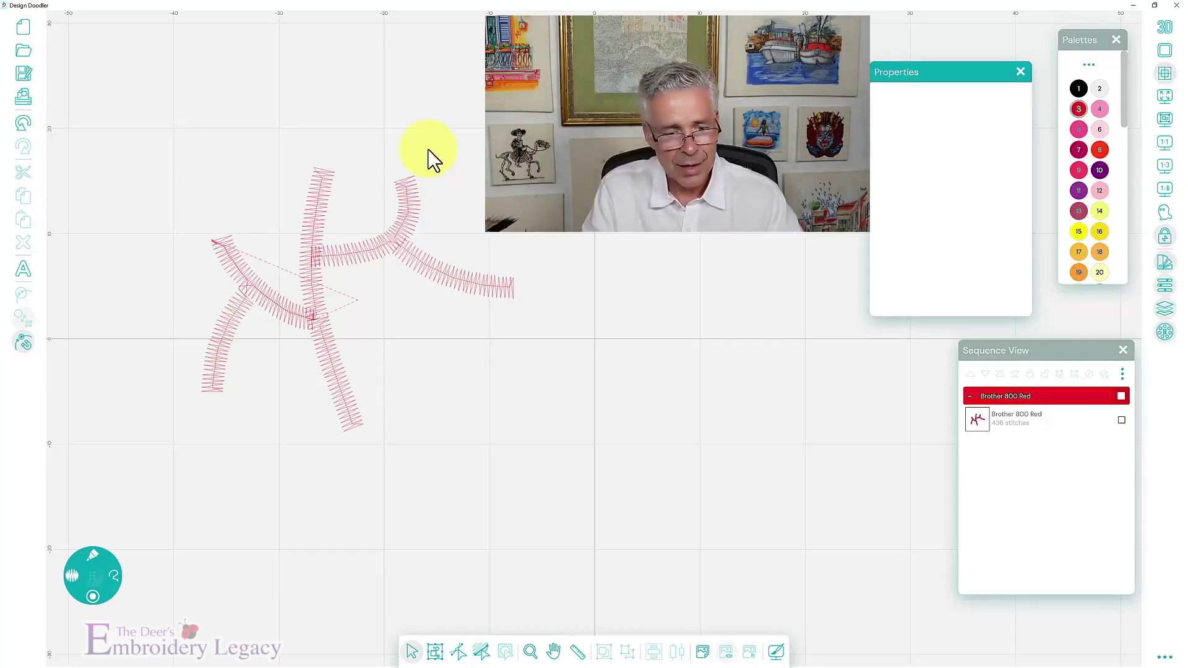
{"action": "key", "text": "ctrl+a"}
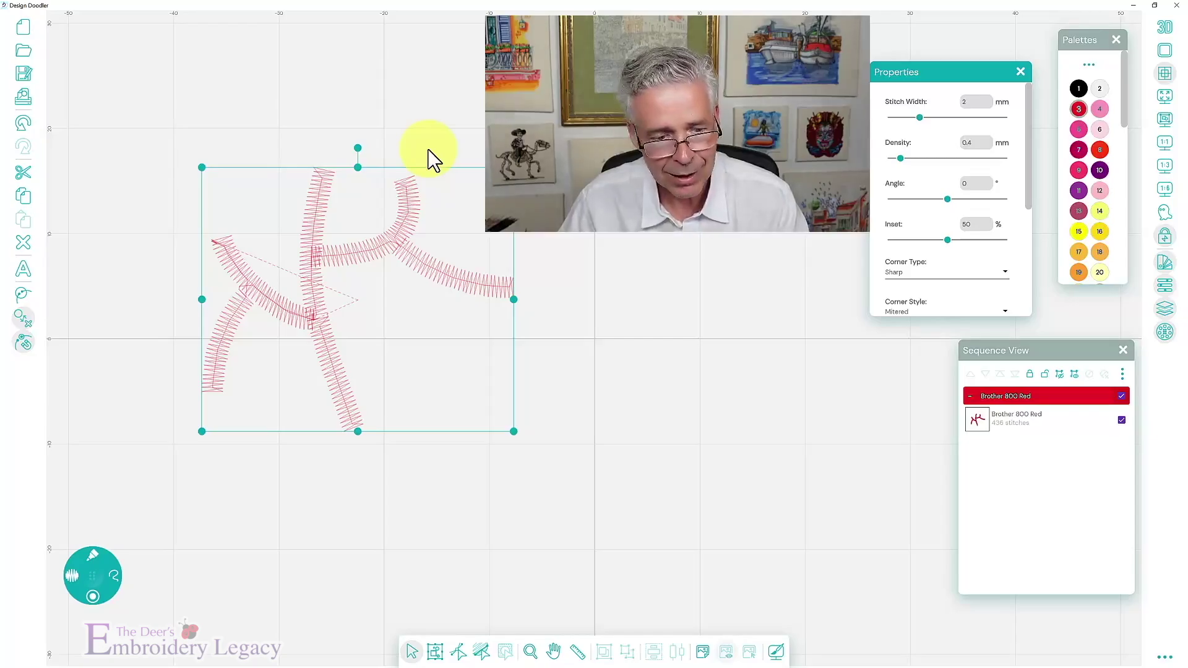
{"action": "left_click", "coordinate": [433, 160]}
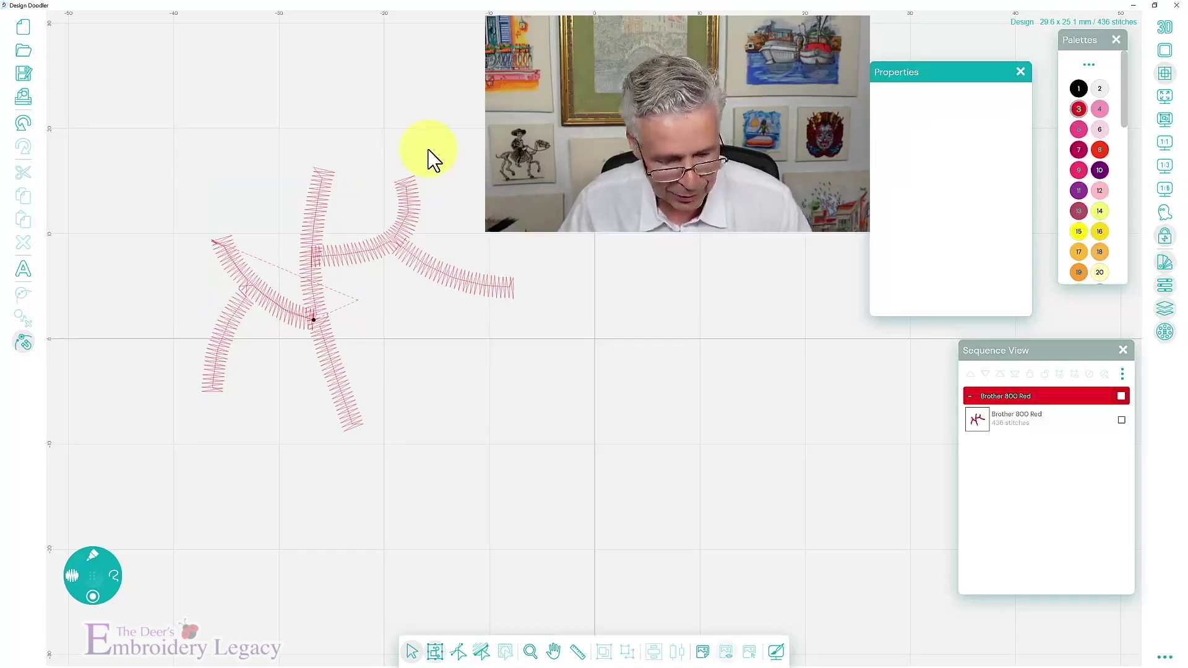
Clear the canvas and doodle fresh satin strokes radiating outward, totalling 270 stitches
{"action": "key", "text": "ctrl+a"}
{"action": "key", "text": "Delete"}
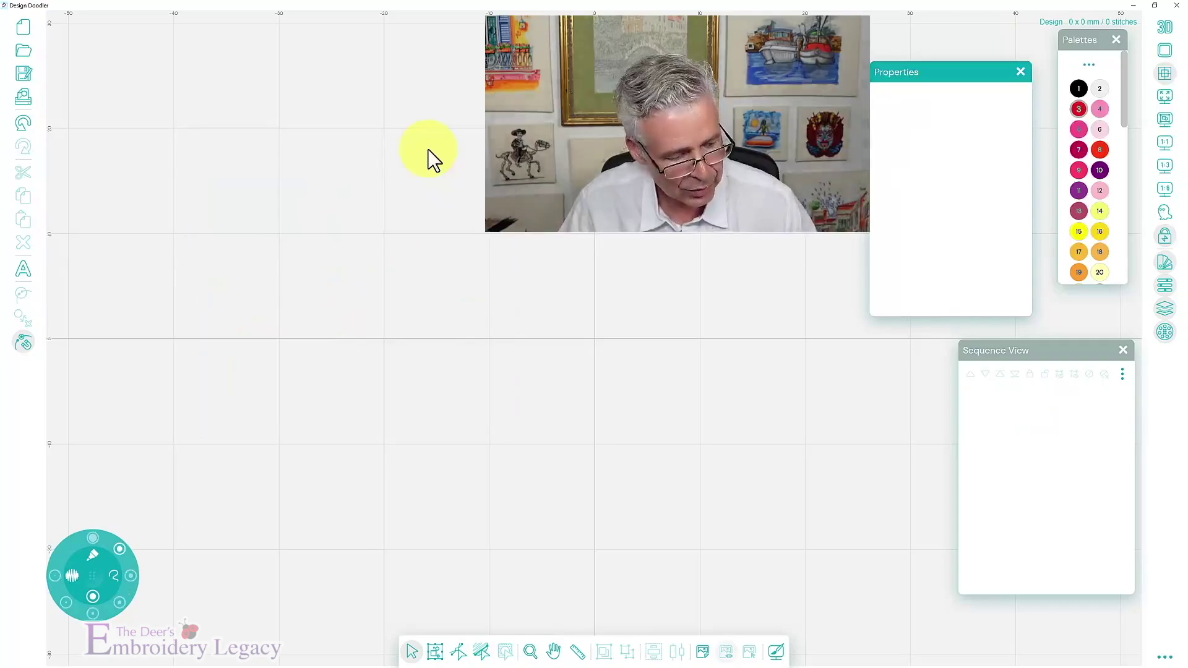
{"action": "left_click_drag", "start_coordinate": [188, 232], "coordinate": [327, 320]}
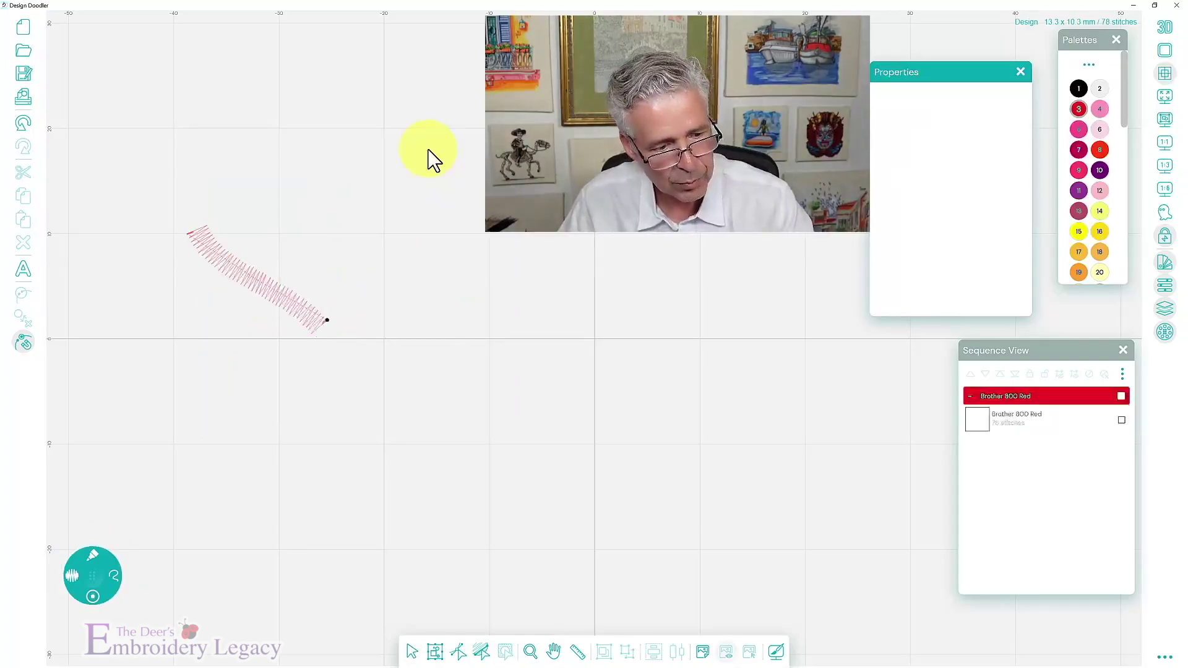
{"action": "mouse_move", "coordinate": [279, 197]}
{"action": "left_mouse_down"}
{"action": "mouse_move", "coordinate": [274, 288]}
{"action": "mouse_move", "coordinate": [136, 286]}
{"action": "left_mouse_up"}
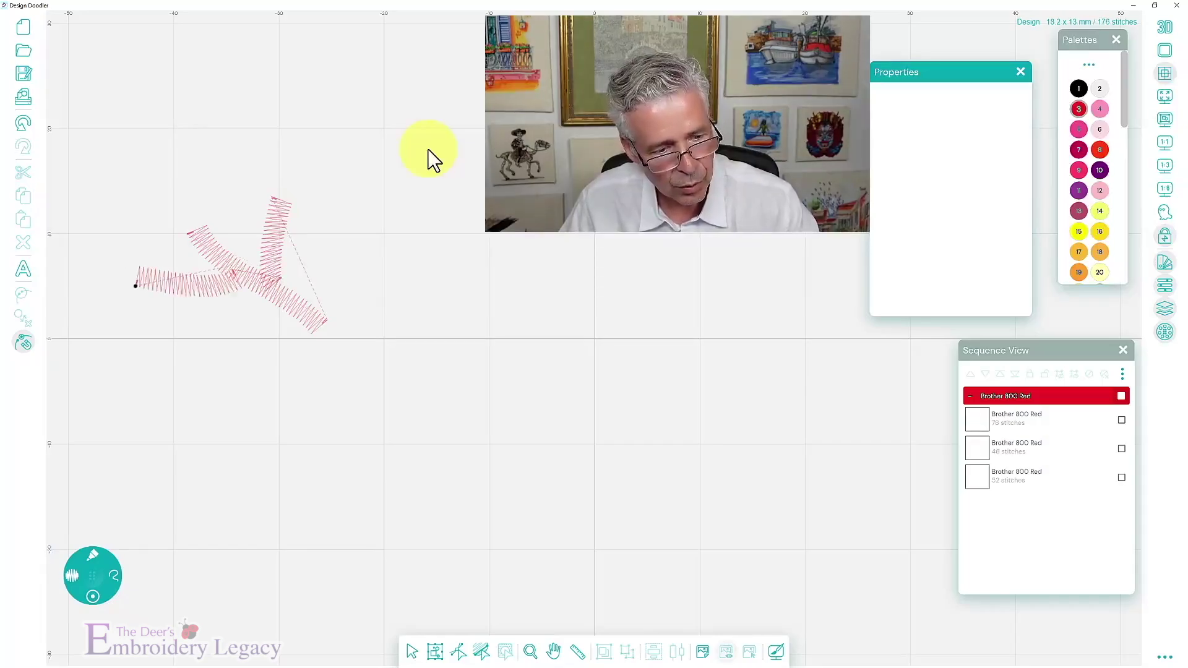
{"action": "left_click_drag", "start_coordinate": [275, 239], "coordinate": [351, 201]}
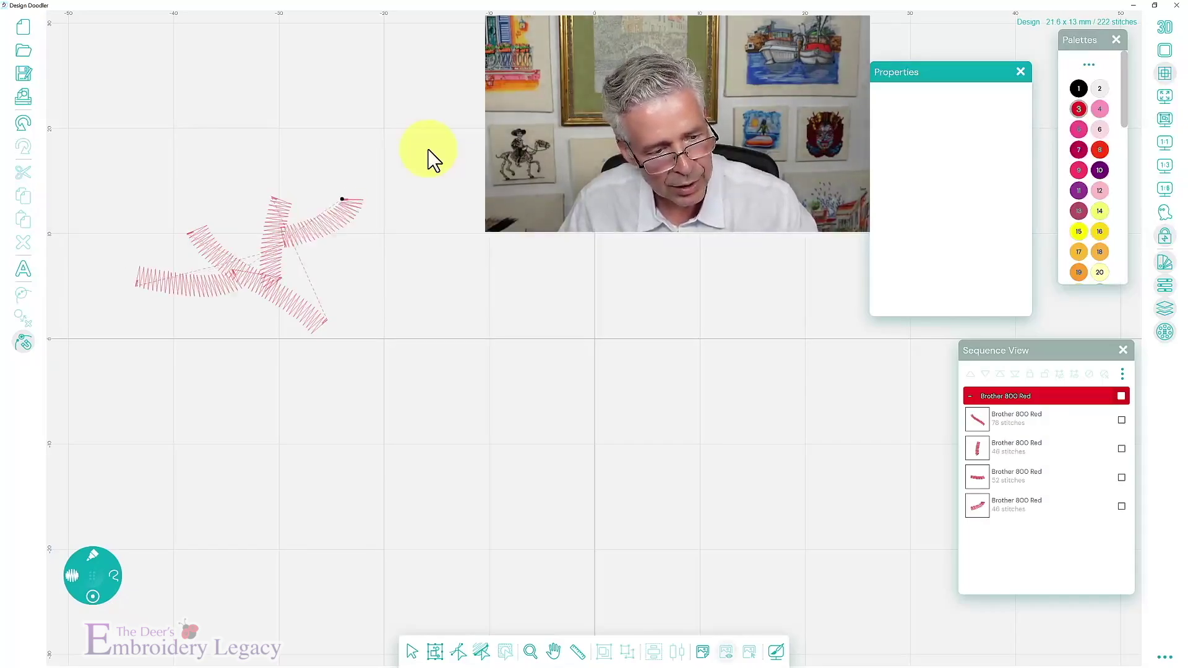
{"action": "left_click_drag", "start_coordinate": [207, 287], "coordinate": [136, 359]}
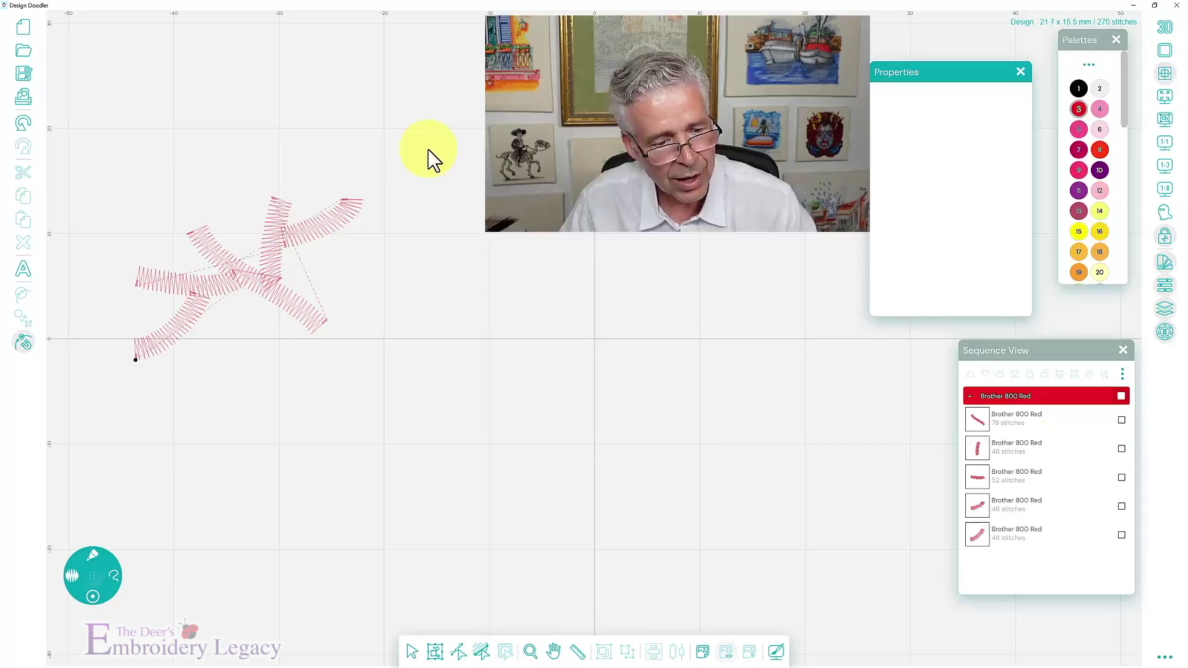
Branch the new strokes into a 307-stitch object and add a long 150-stitch satin trunk curving down
{"action": "key", "text": "ctrl+a"}
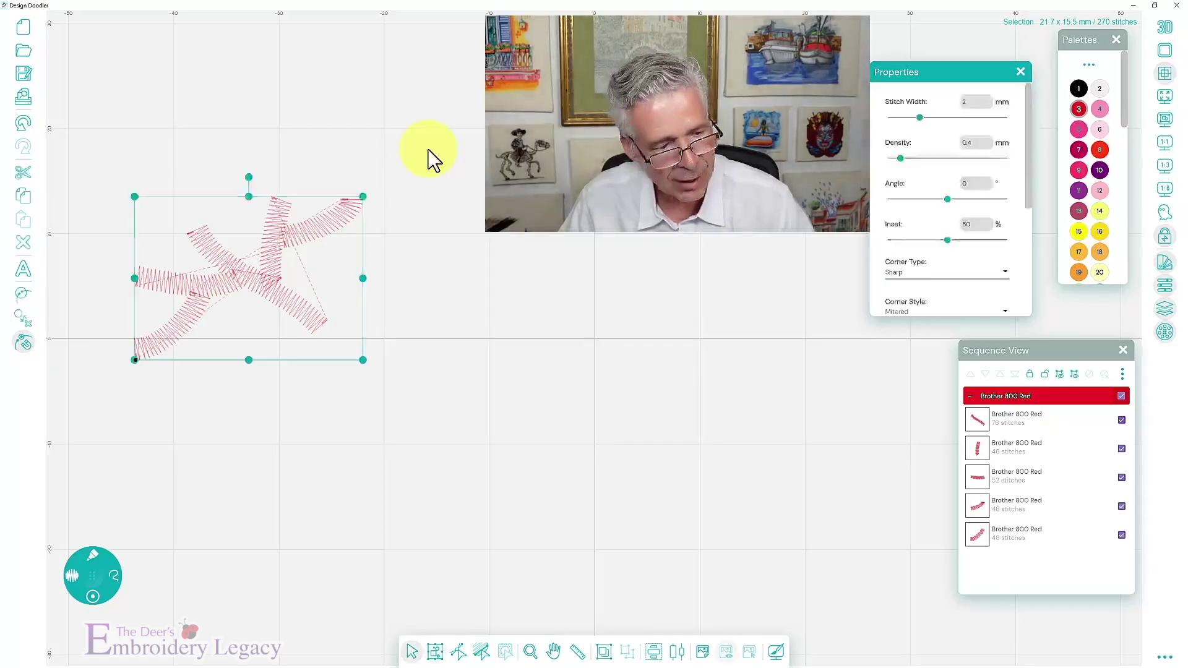
{"action": "key", "text": "ctrl+g"}
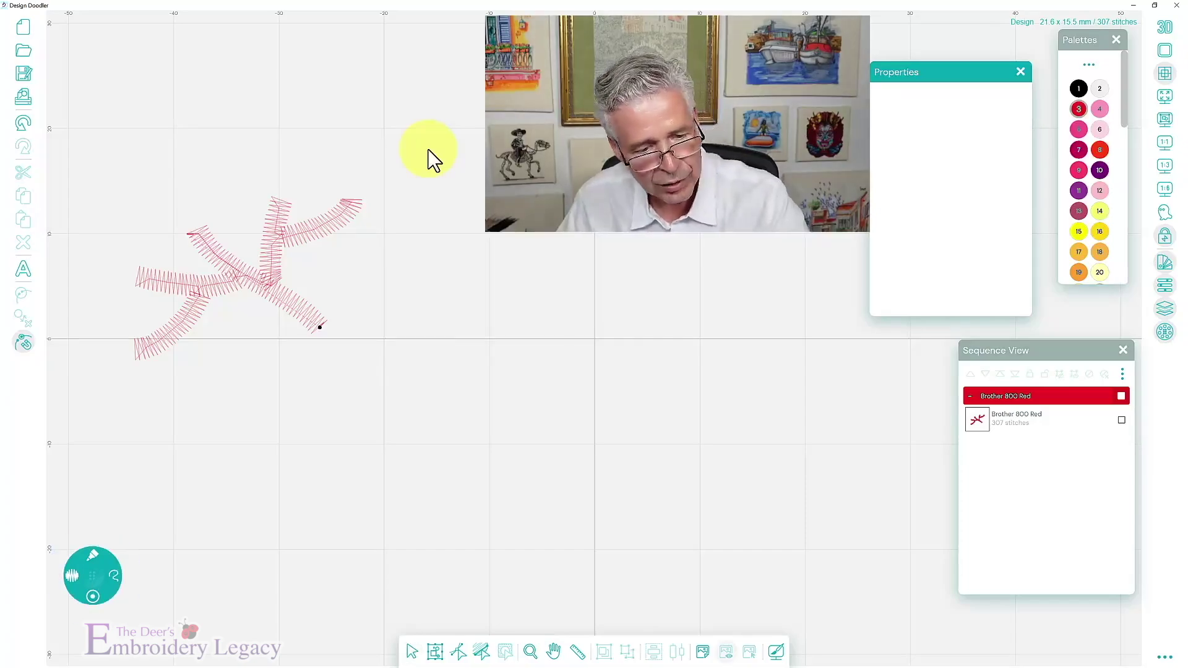
{"action": "mouse_move", "coordinate": [405, 213]}
{"action": "left_mouse_down"}
{"action": "mouse_move", "coordinate": [305, 351]}
{"action": "mouse_move", "coordinate": [292, 398]}
{"action": "mouse_move", "coordinate": [306, 463]}
{"action": "left_mouse_up"}
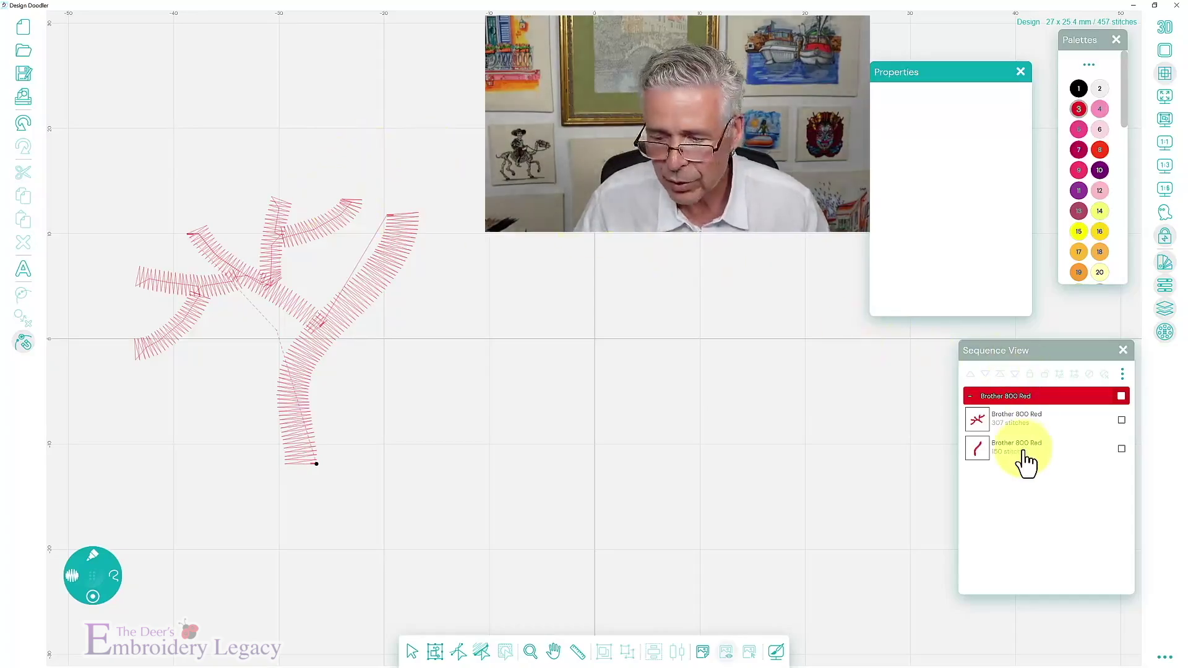
Reshape the satin trunk by pulling its middle curve point down-left
{"action": "left_click", "coordinate": [983, 458]}
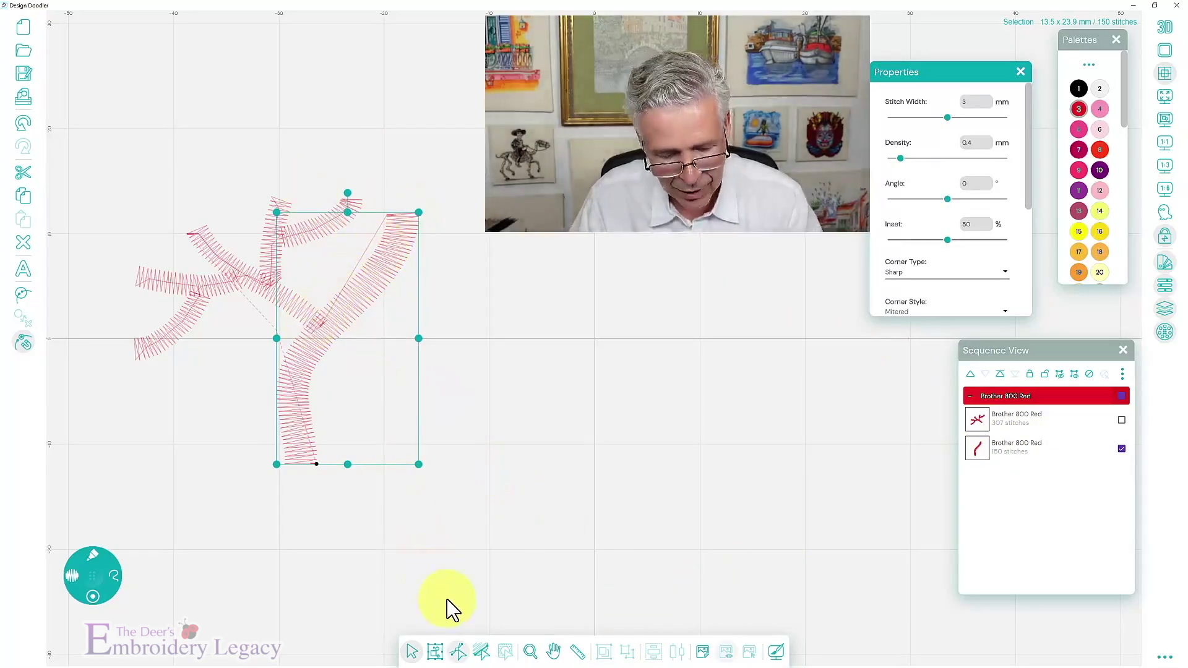
{"action": "key", "text": "r"}
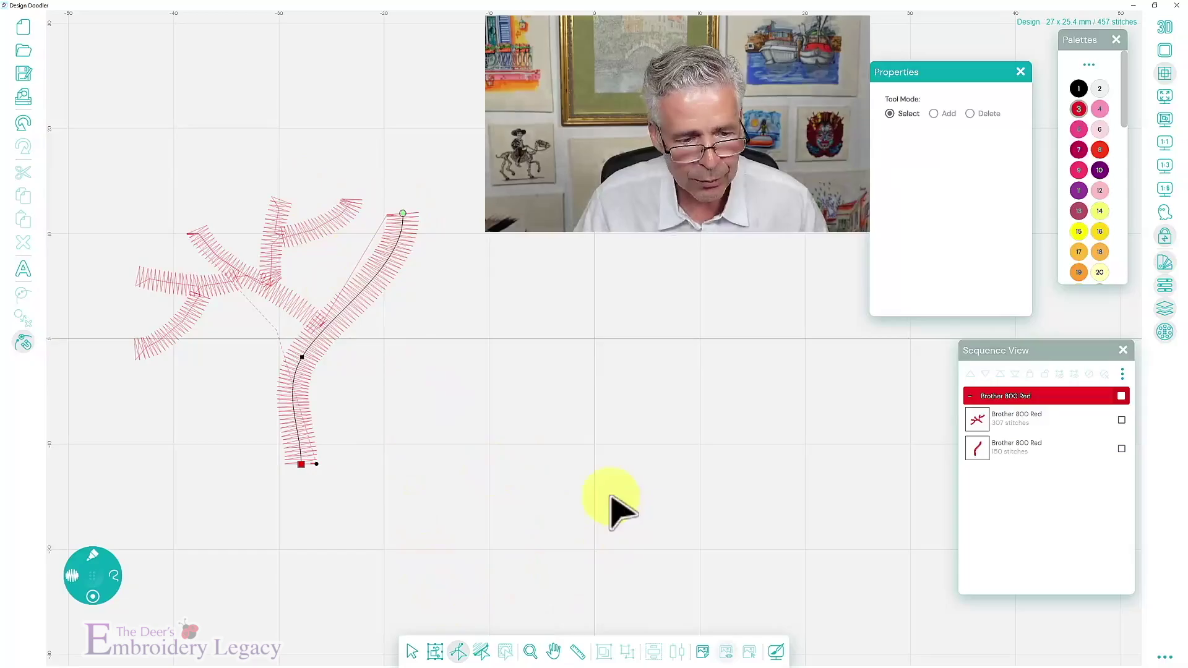
{"action": "left_click", "coordinate": [402, 216]}
{"action": "left_click_drag", "start_coordinate": [348, 312], "coordinate": [328, 329]}
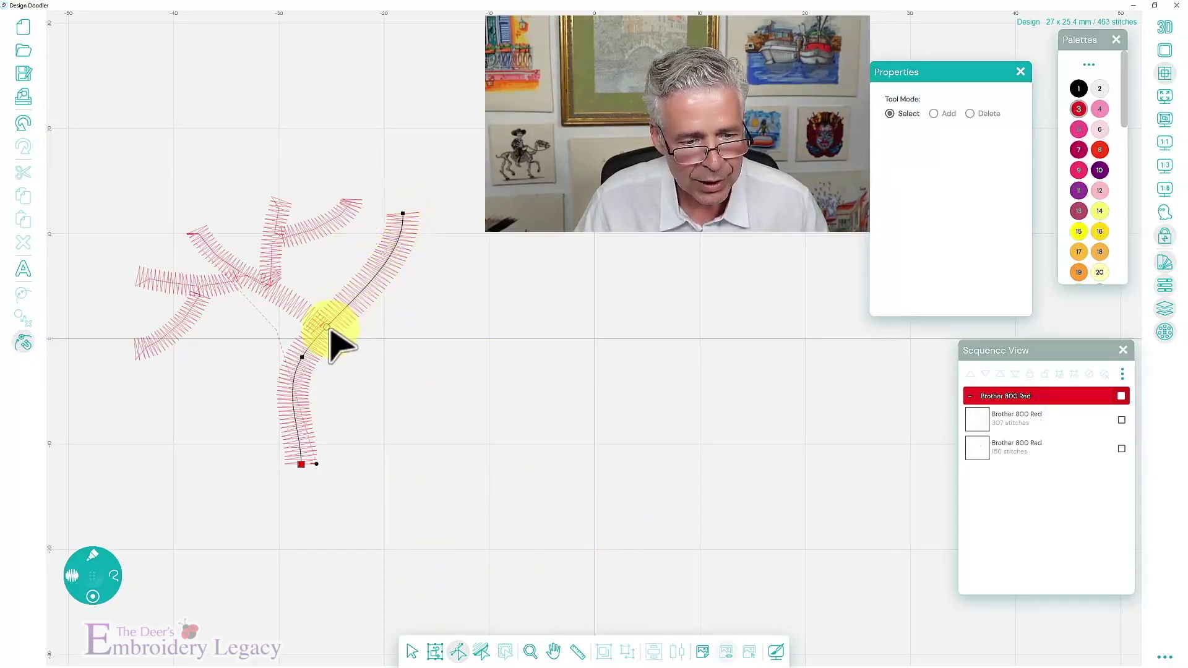